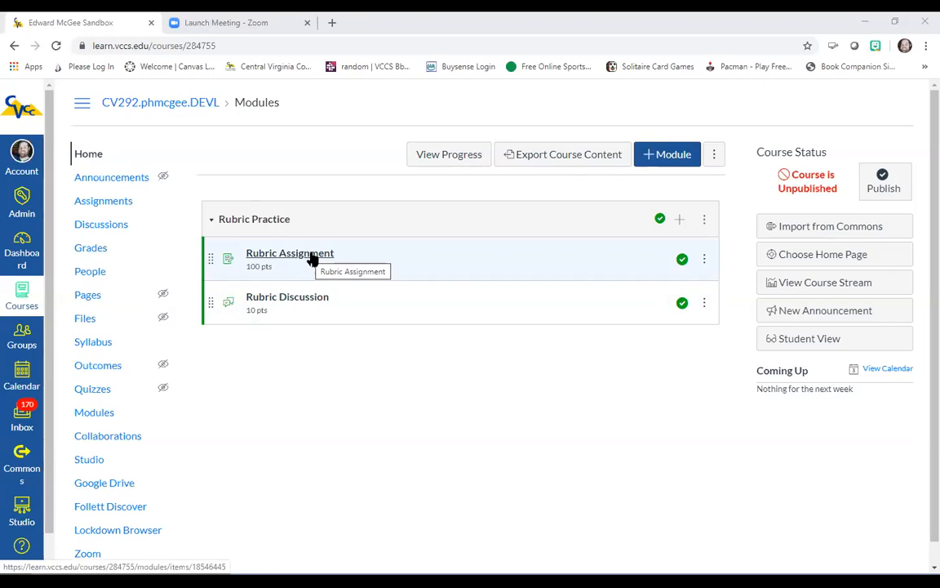
Step: Open the Rubric Assignment and start adding a new rubric to it
left_click(313, 255)
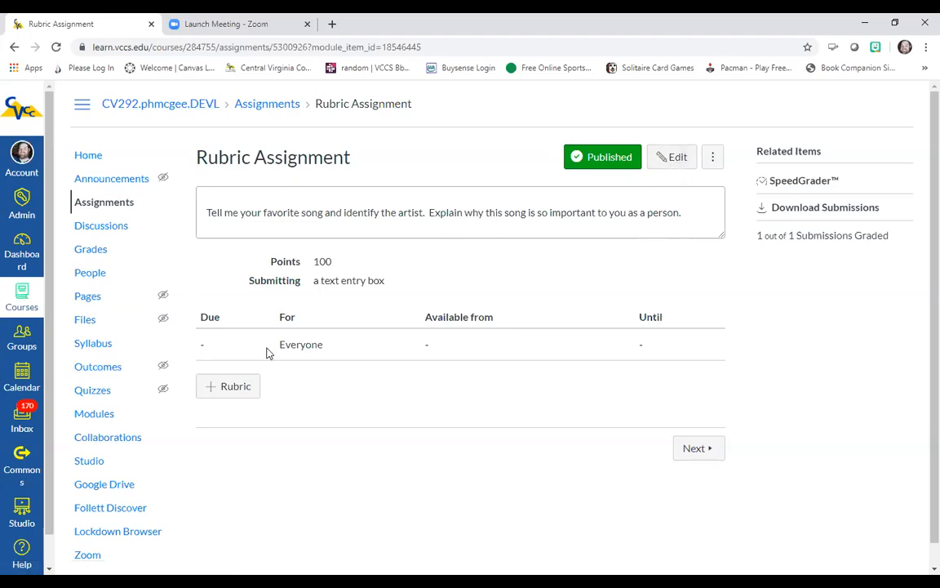
left_click(236, 391)
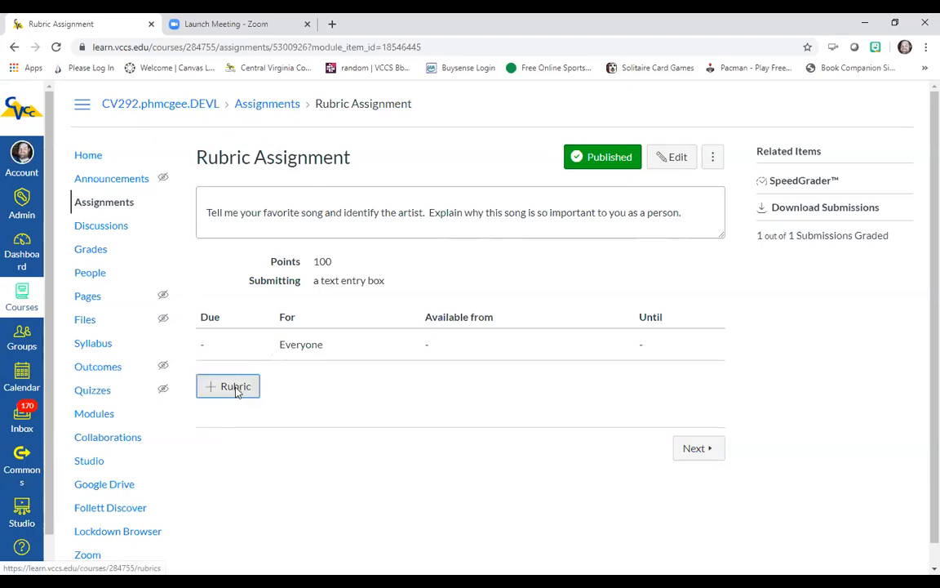
scroll(783, 342, "down", 3)
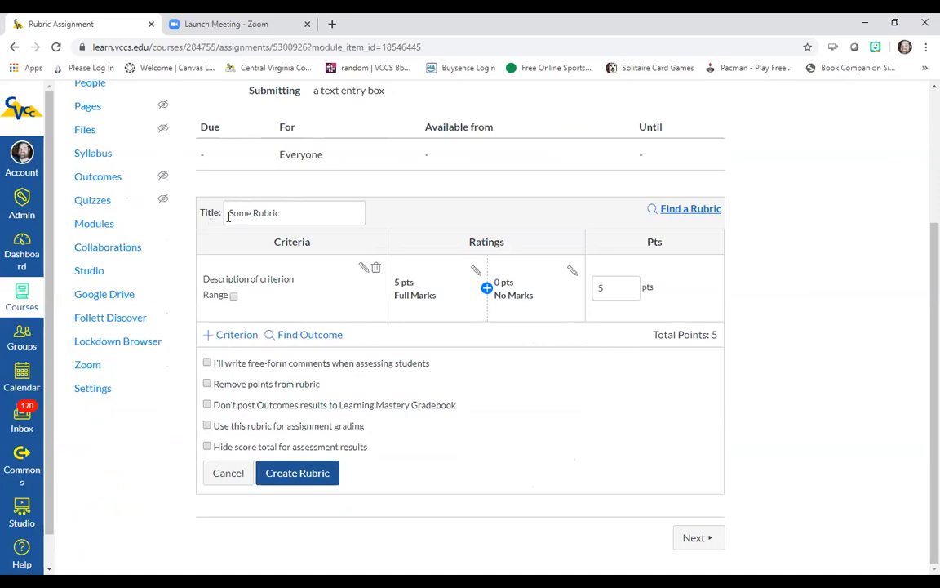
Step: Title the rubric Music Assignment Rubric
left_click(296, 213)
left_click_drag(296, 213, 214, 210)
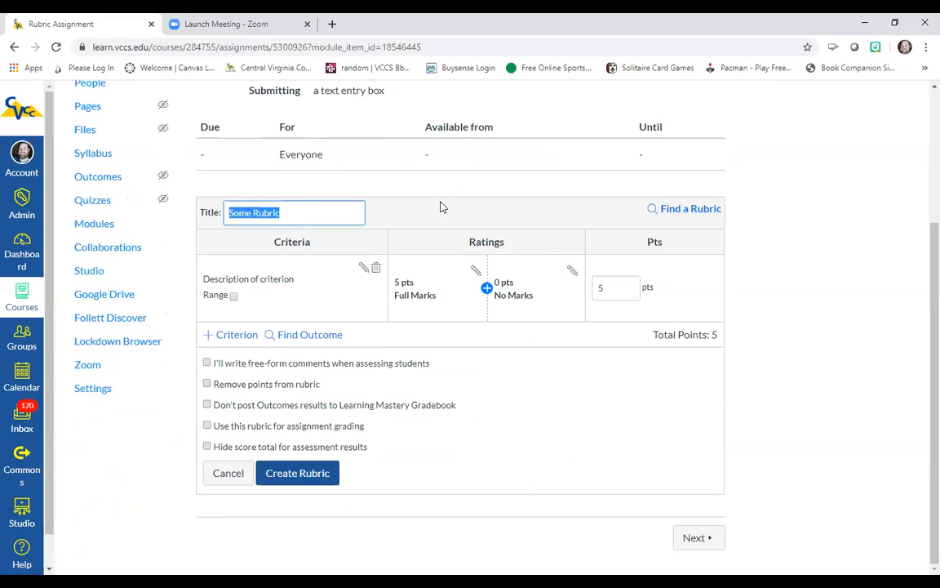
type("Music A")
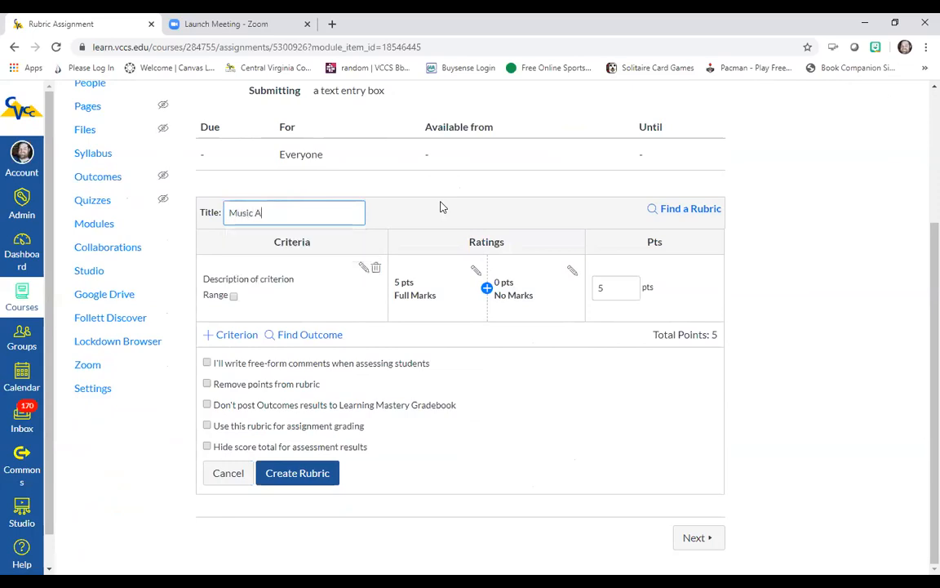
type("ssignment Rubric")
left_click(441, 207)
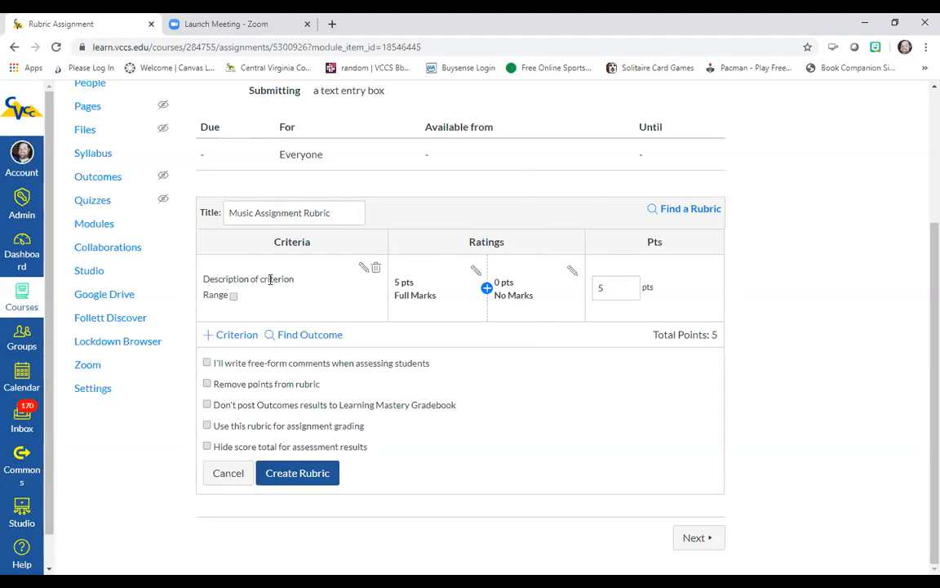
Step: Change the first criterion's description to Names Song and Artist
left_click(364, 271)
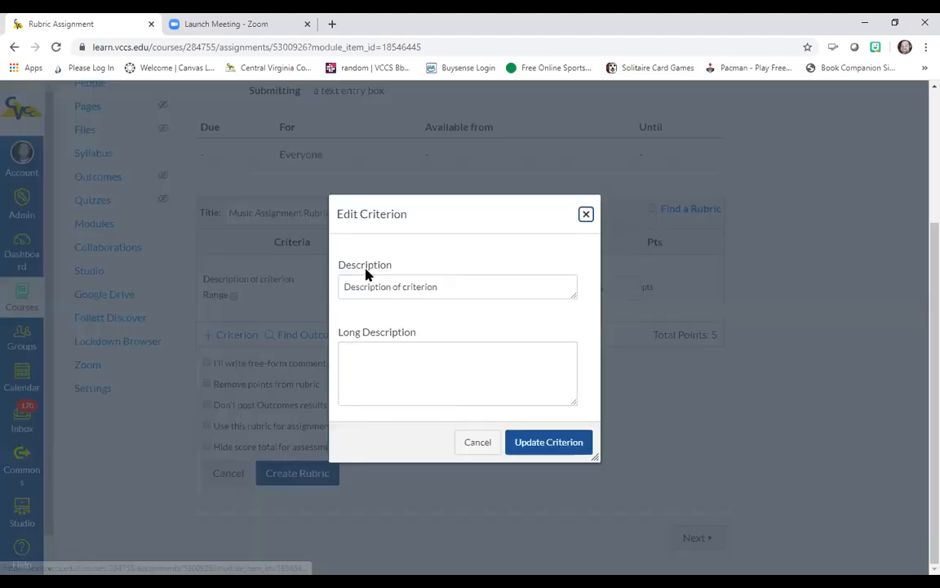
left_click_drag(463, 287, 345, 288)
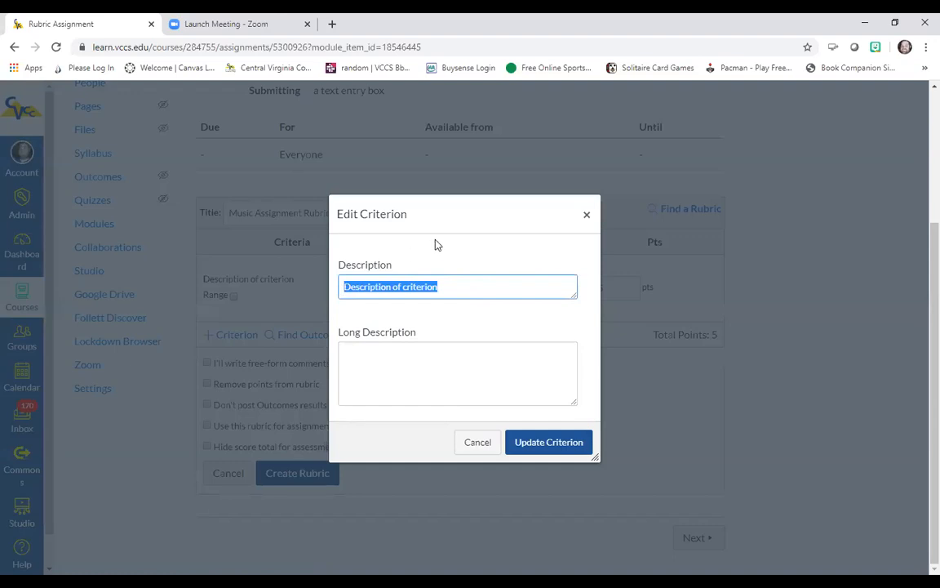
type("Names")
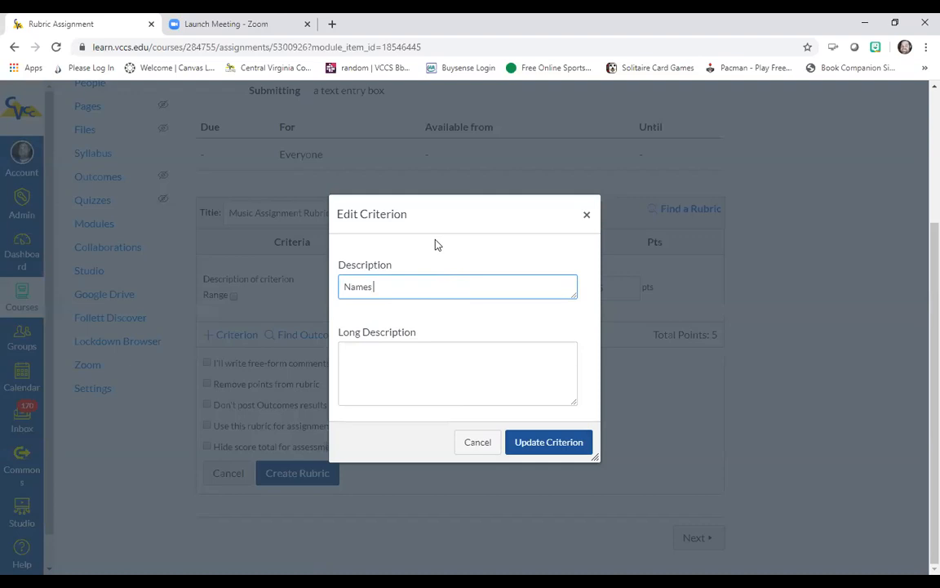
type(" Song and Artist")
left_click(549, 443)
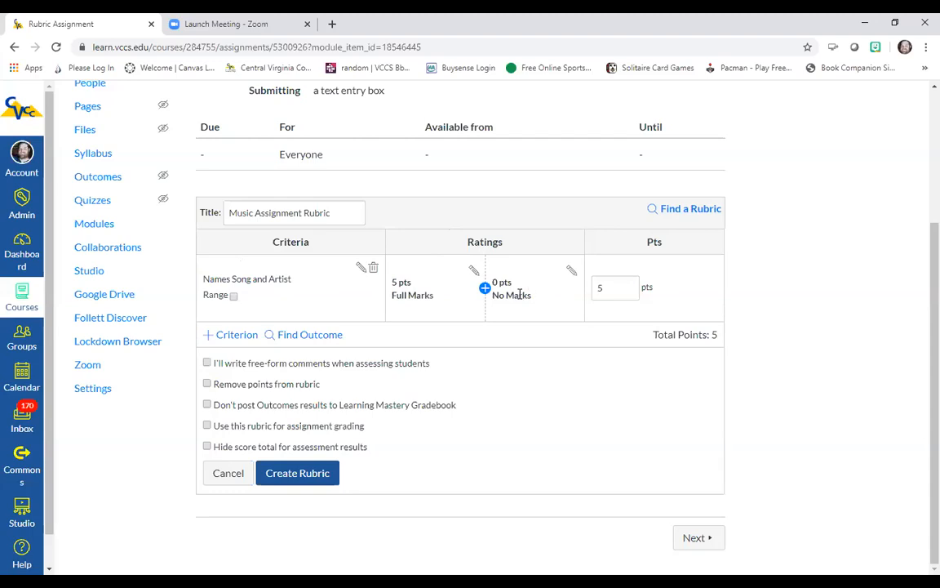
Step: Set the first criterion's points to 20
left_click(600, 289)
double_click(600, 287)
type("20")
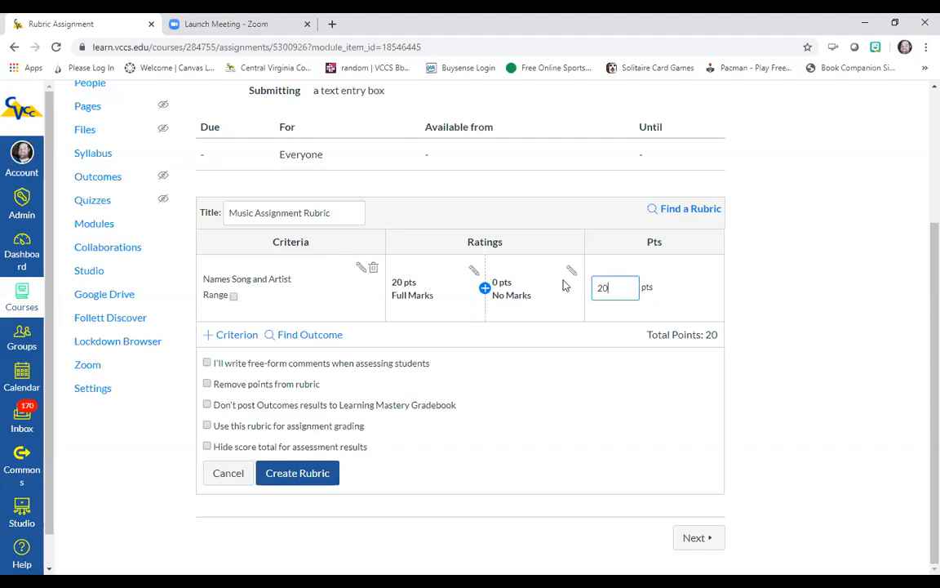
Step: Retitle the 20-point rating Full Credit with the description Student names song and artist
left_click(474, 271)
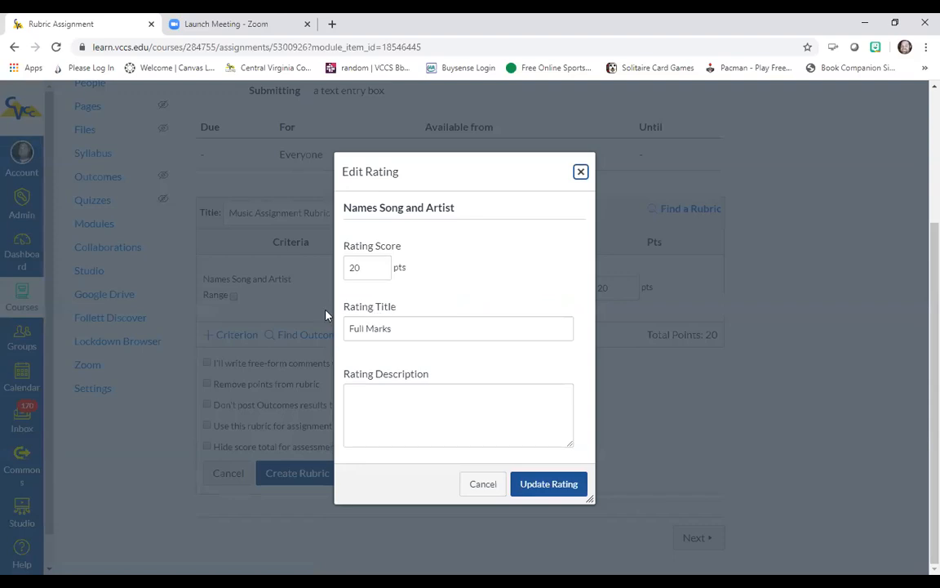
left_click_drag(366, 328, 403, 324)
type("Cre")
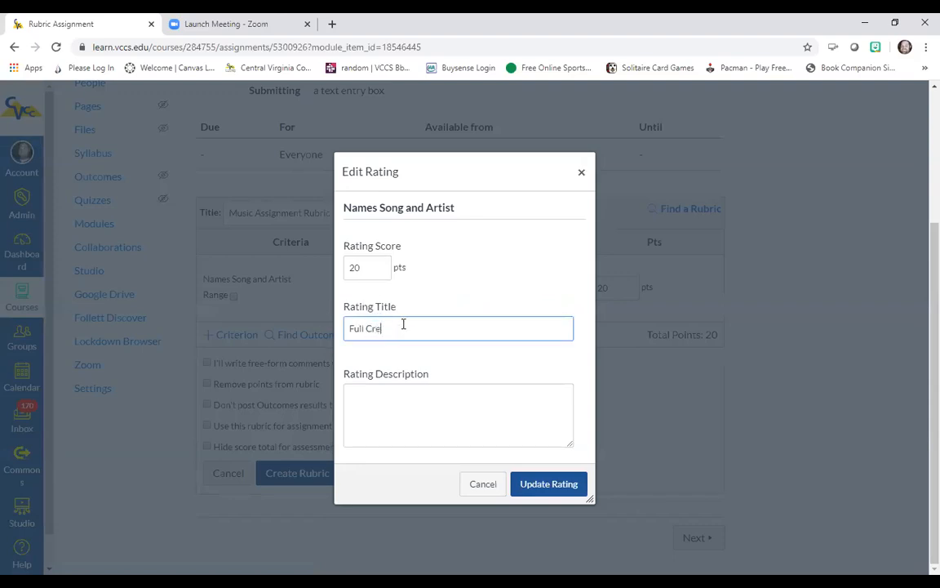
type("dit")
left_click(388, 391)
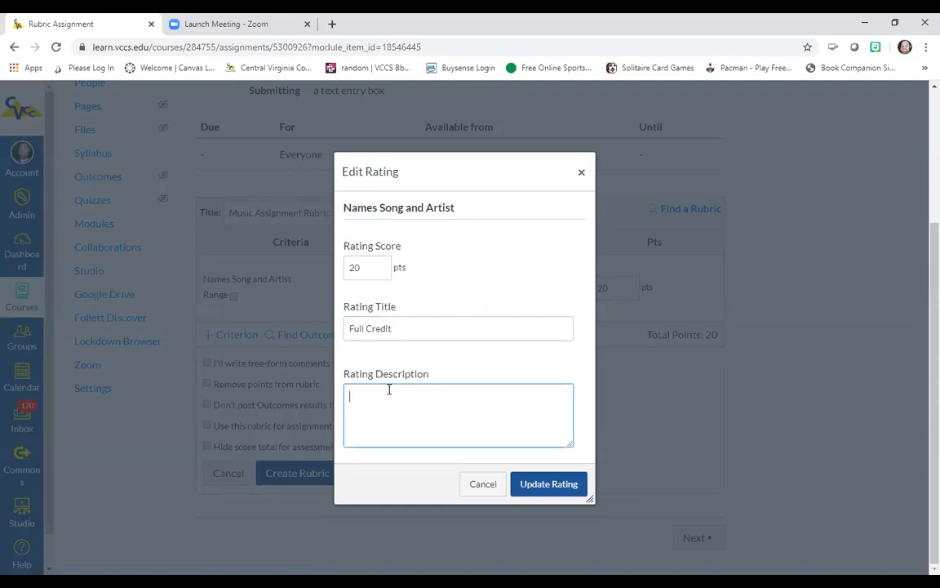
type("Student names song and artist")
left_click(551, 489)
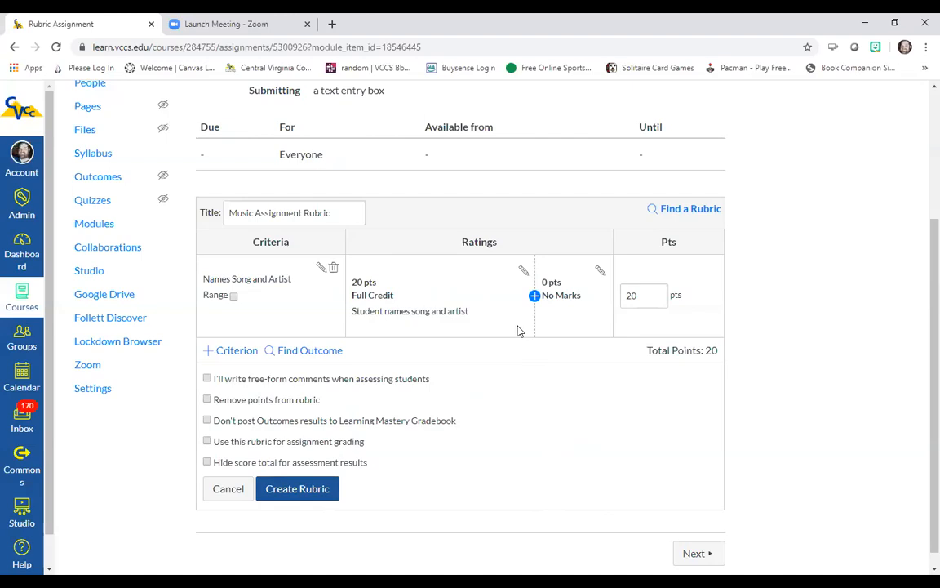
Step: Retitle the 0-point rating No Credit with the description Student doesn't
left_click(600, 272)
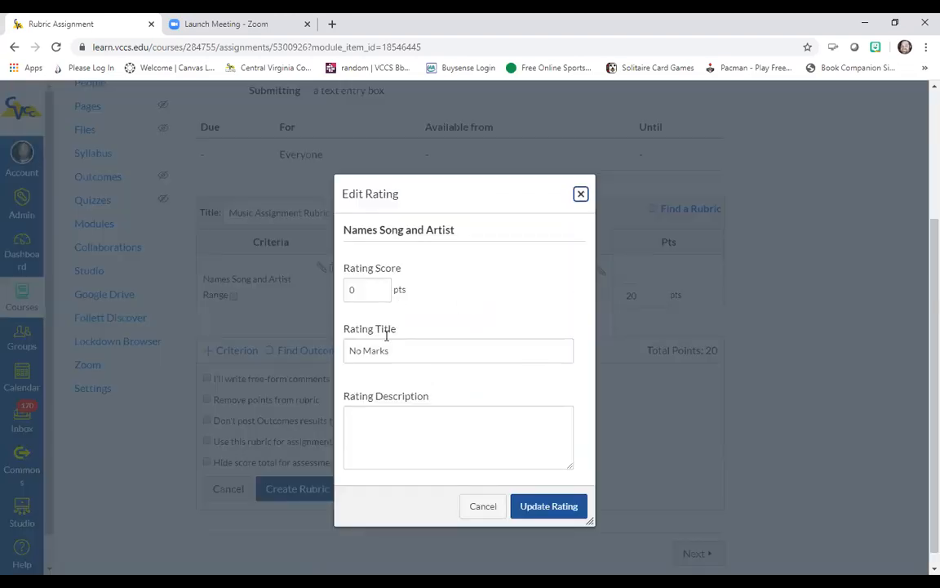
left_click_drag(367, 349, 397, 346)
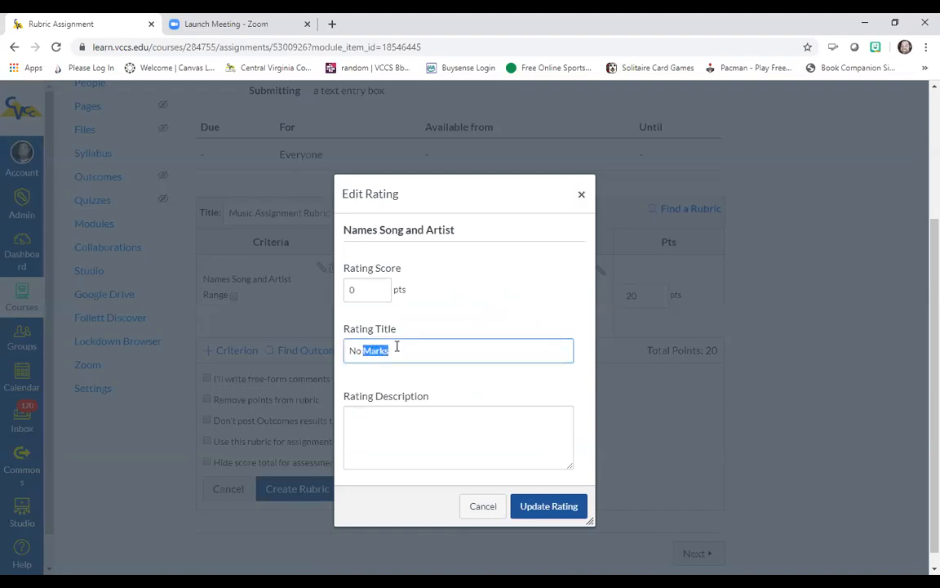
type("Credit")
left_click(401, 421)
type("Student doesn")
key("BackSpace")
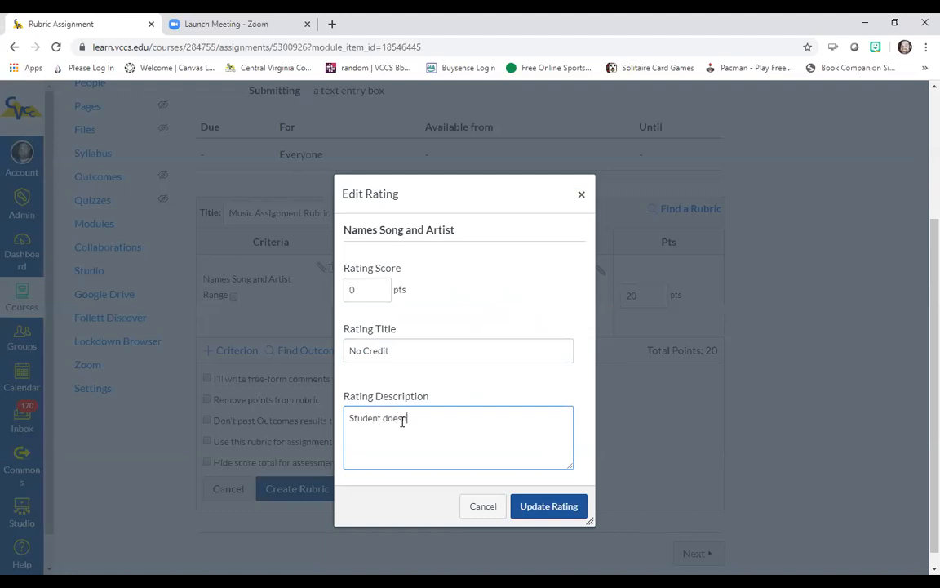
type("'t")
left_click(543, 506)
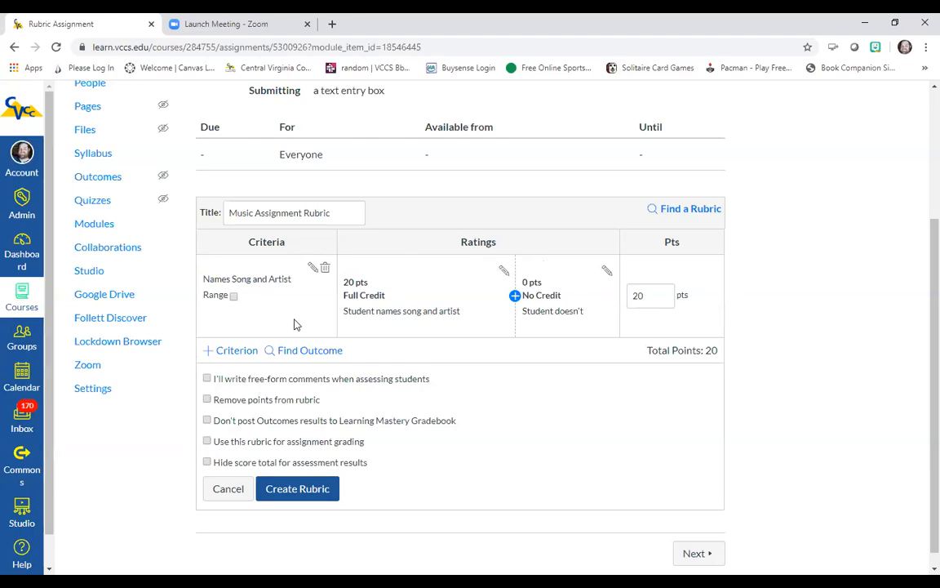
Step: Add a new criterion with the description Taste in music
left_click(212, 353)
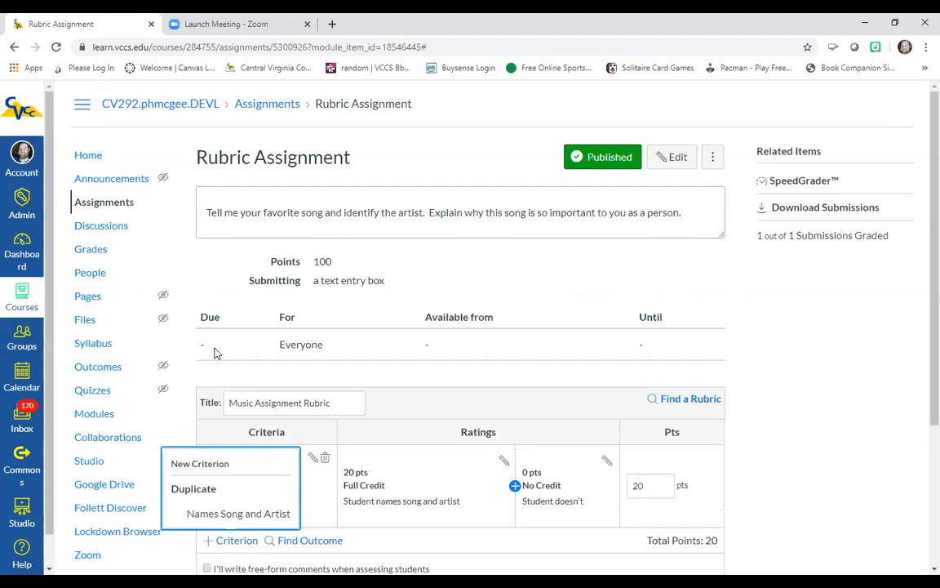
left_click(204, 465)
left_click(385, 310)
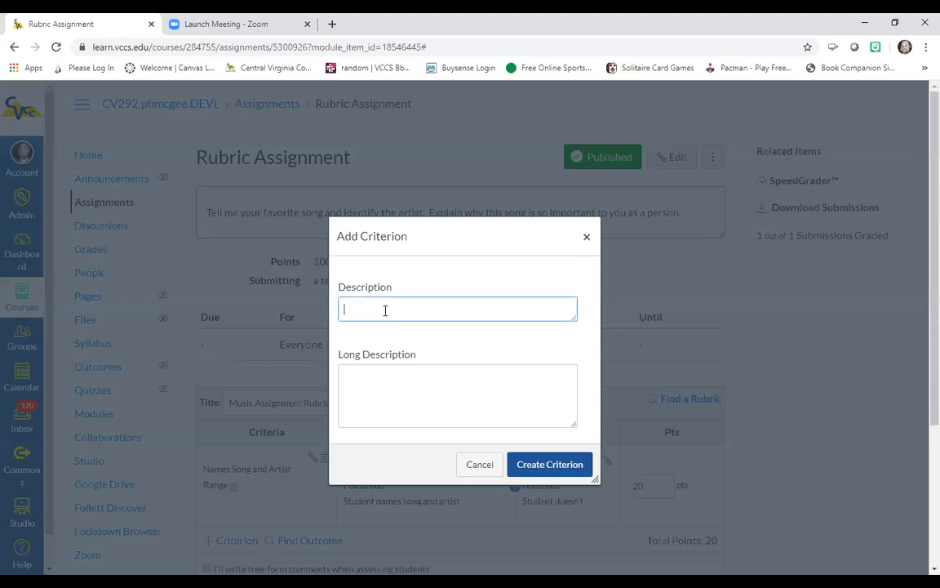
type("Taste In music")
Step: Give the new criterion the long description Student identifies personal reason for liking the song and create it
left_click(415, 384)
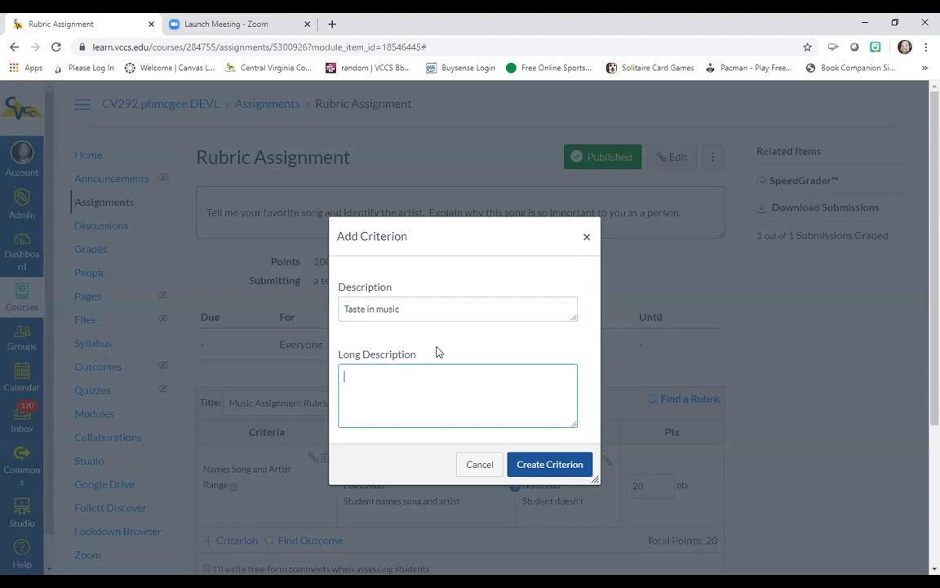
type("Student identifies personal reason for liking the s")
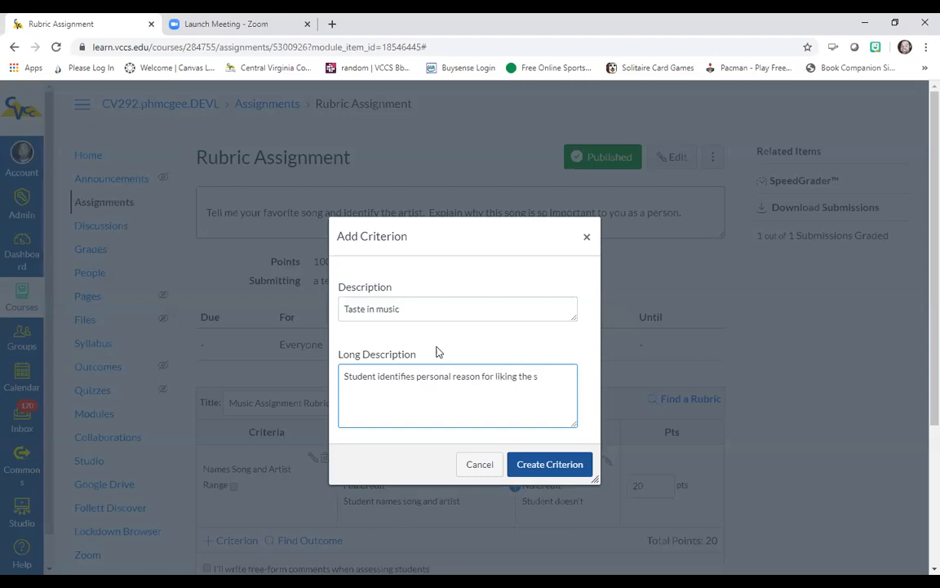
type("ong")
left_click(537, 462)
Step: Set the Taste in music criterion's points to 80
scroll(381, 398, "down", 3)
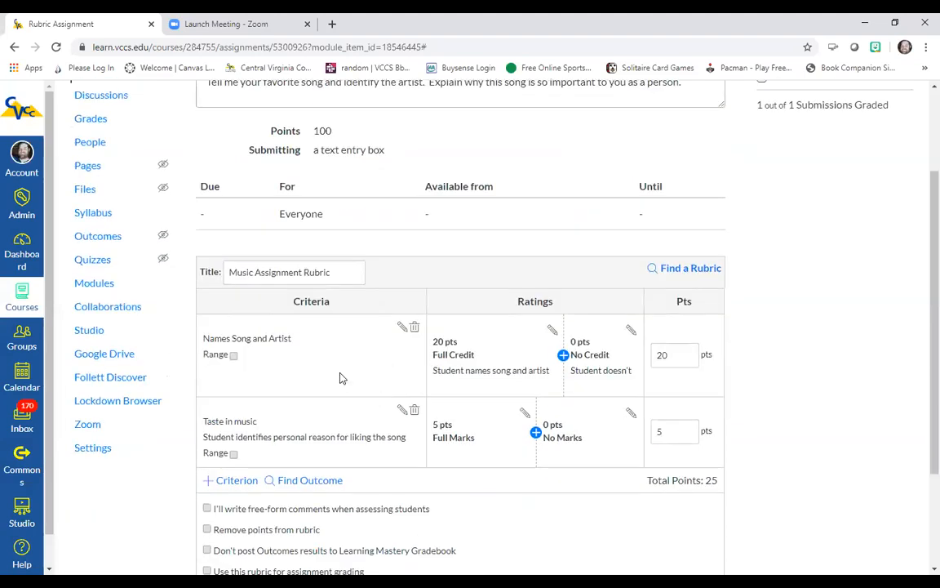
scroll(345, 376, "down", 3)
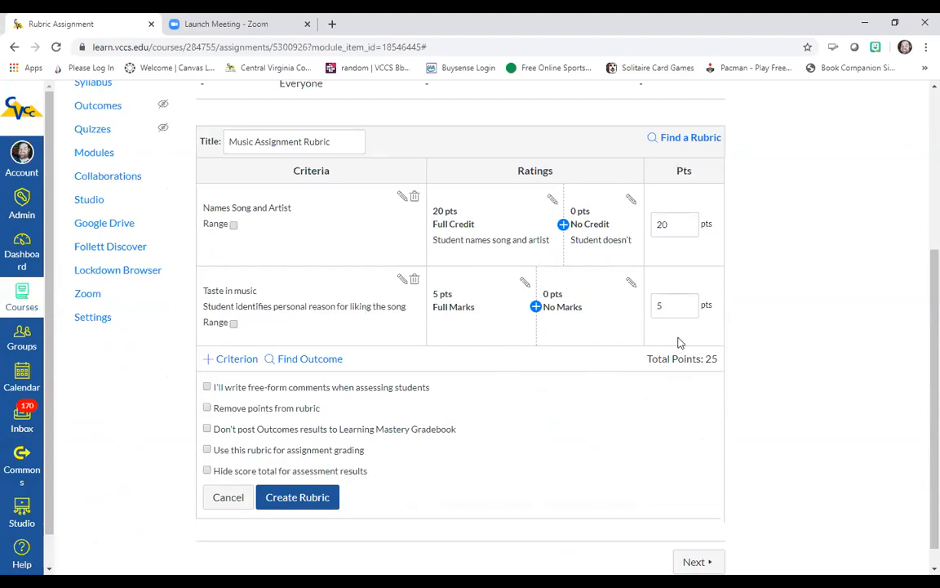
double_click(658, 306)
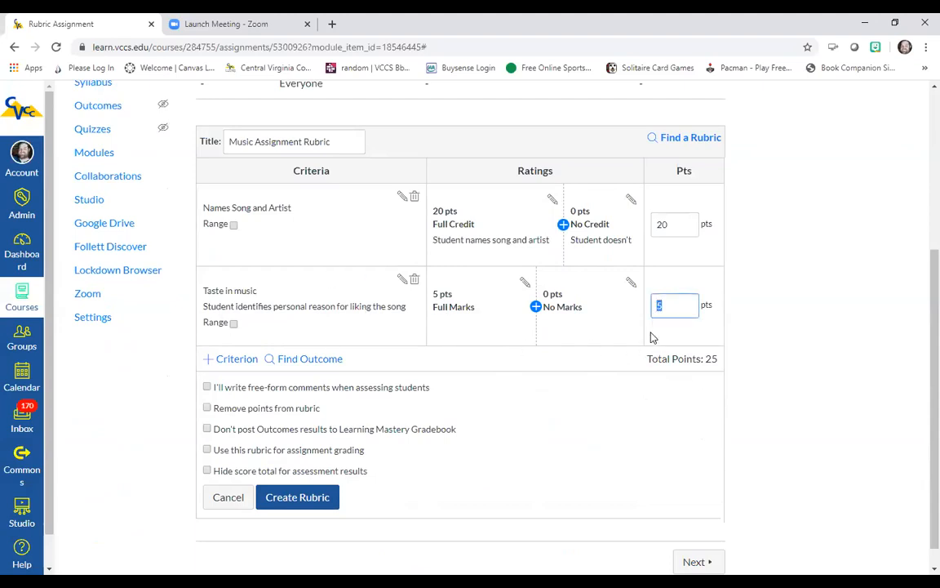
type("80")
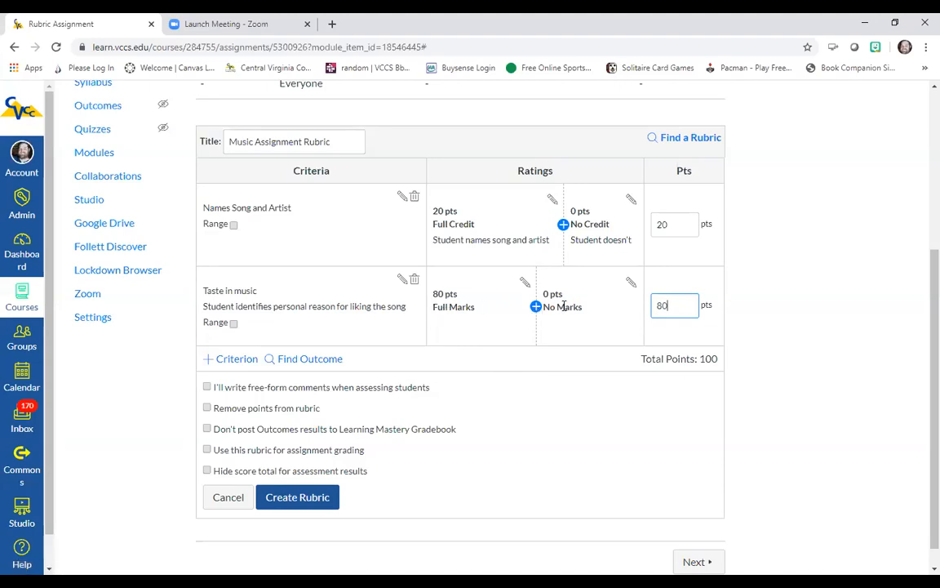
Step: Insert a 50-point Partial credit rating in the Taste in music criterion and enable its Range option
left_click(536, 307)
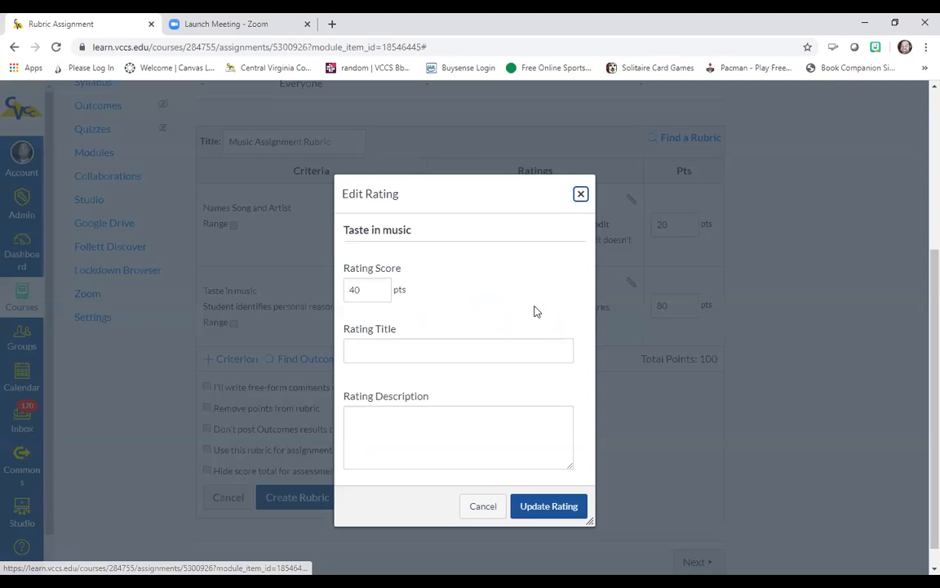
left_click(395, 357)
type("Partial cre")
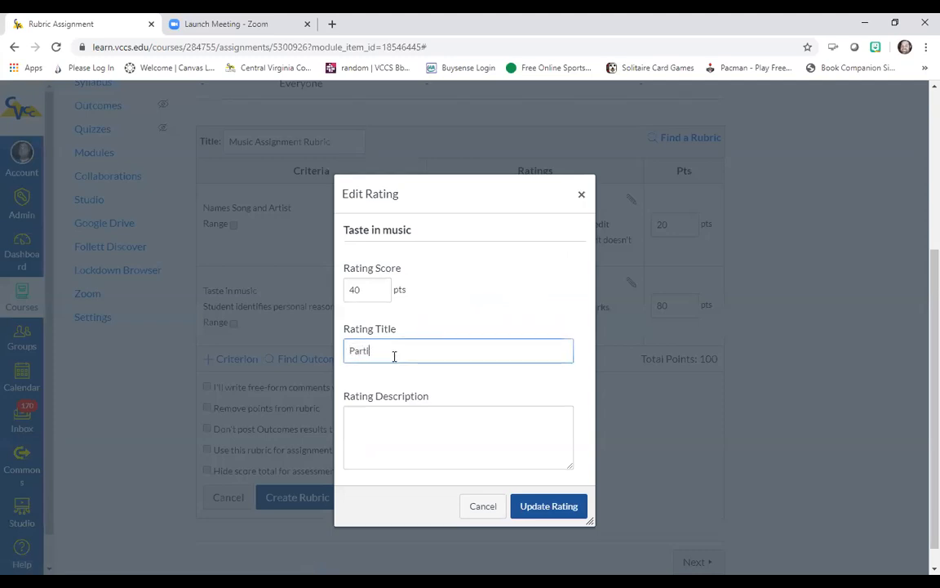
type("dit")
double_click(369, 289)
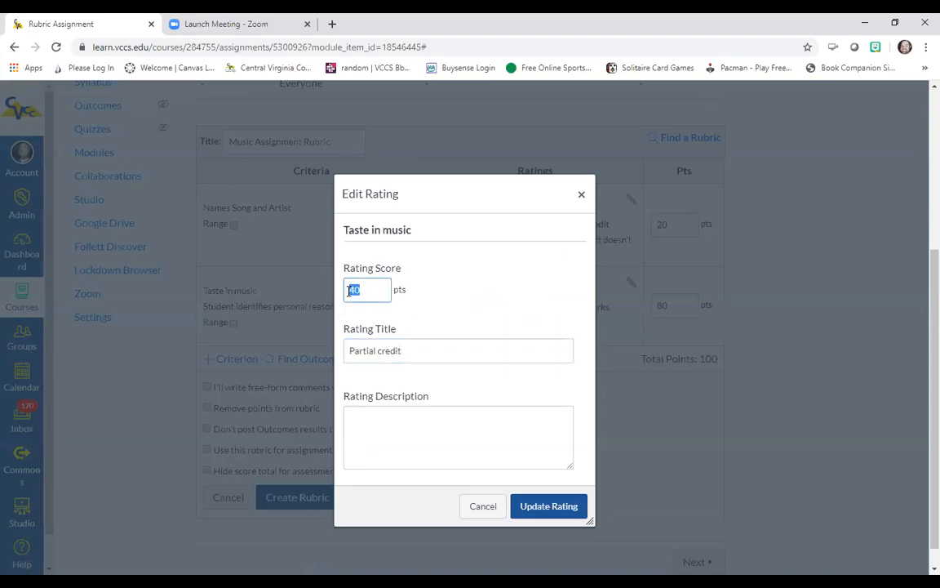
type("50")
left_click(545, 505)
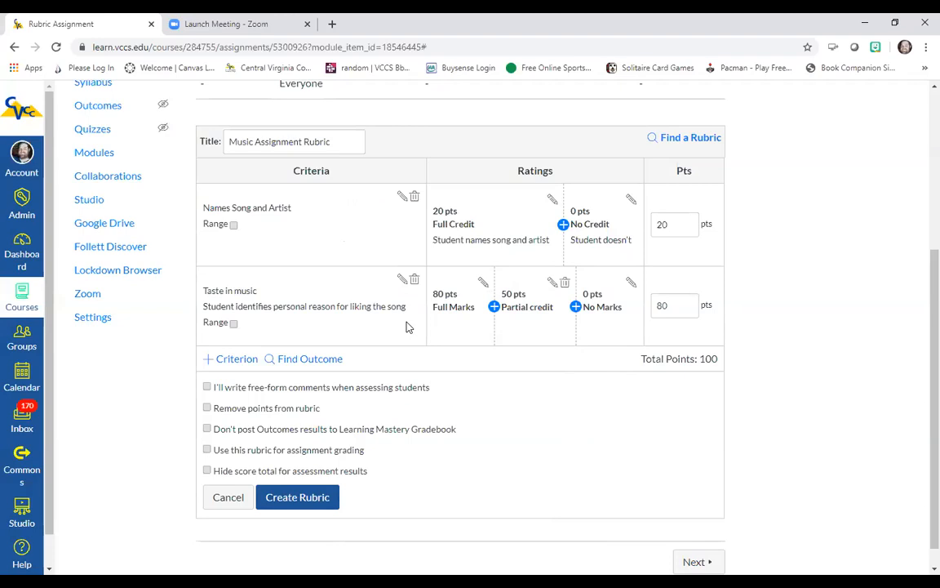
left_click(234, 325)
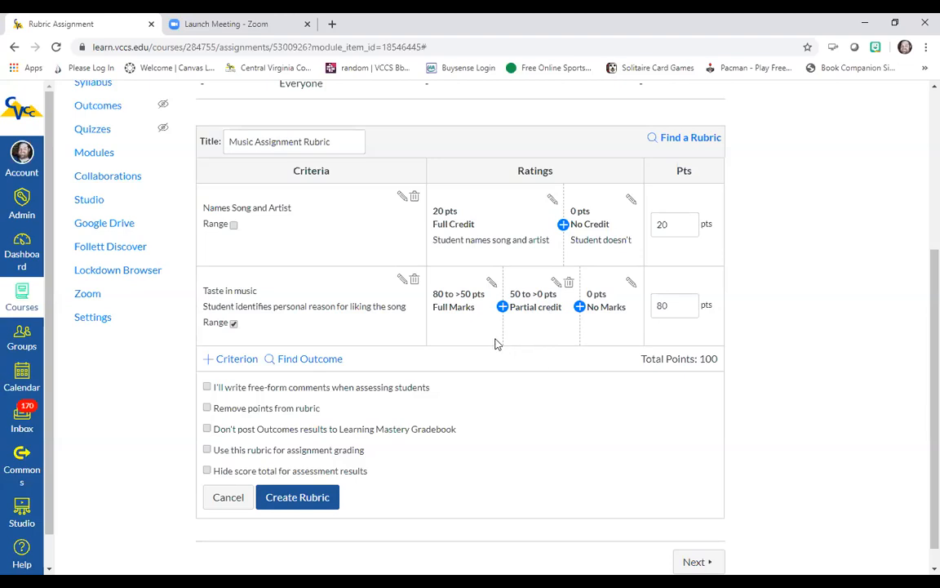
Step: Rename the 80-point top rating of Taste in music to Great with the description Describes personal feelings
left_click(490, 284)
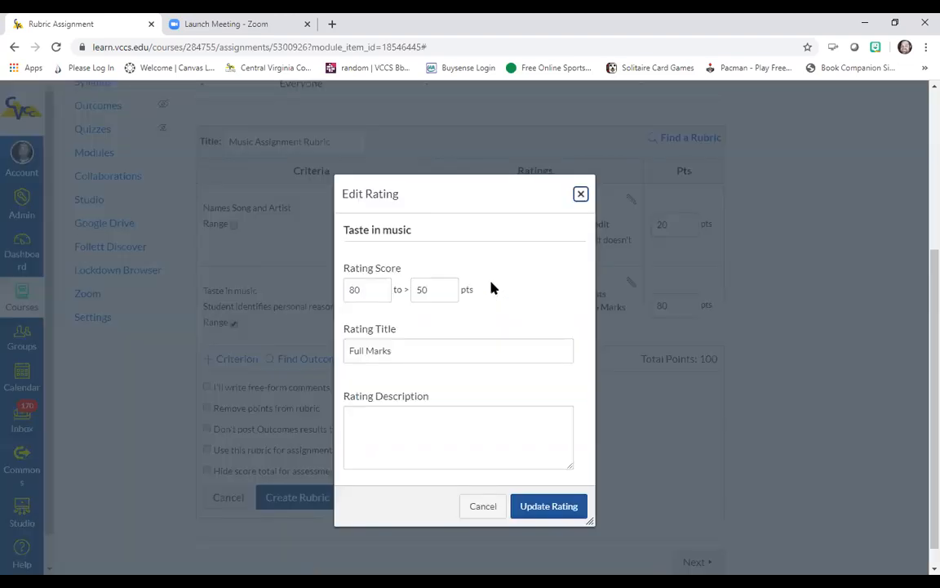
triple_click(399, 351)
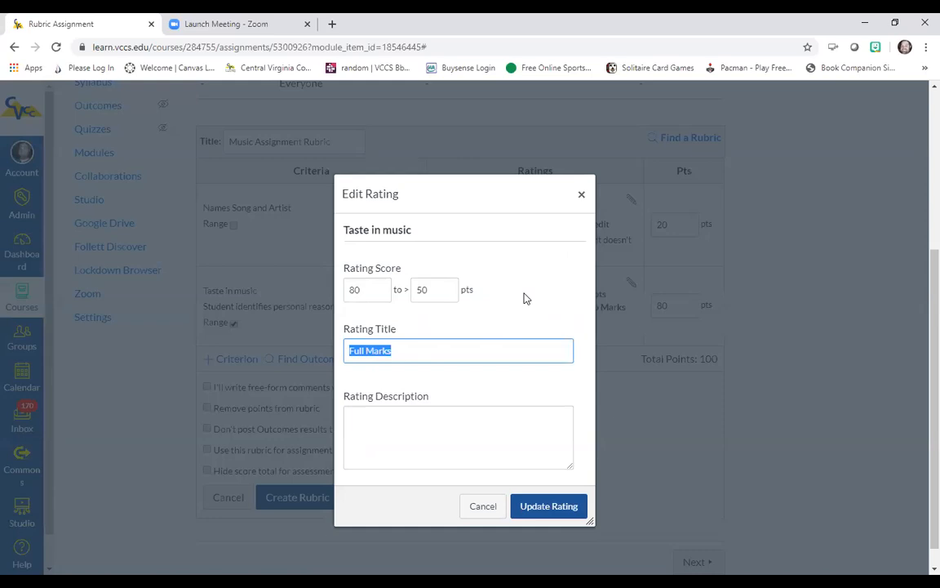
type("Great")
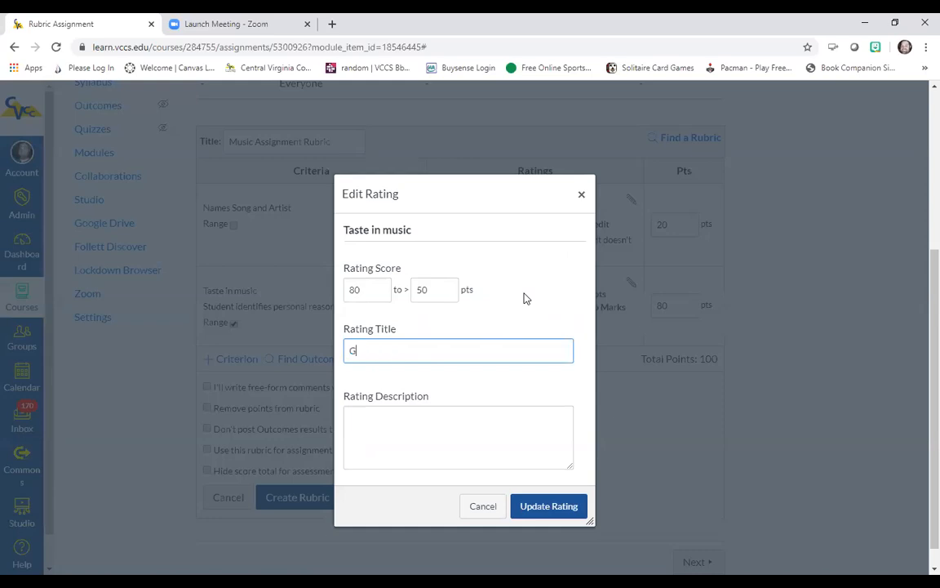
left_click(412, 414)
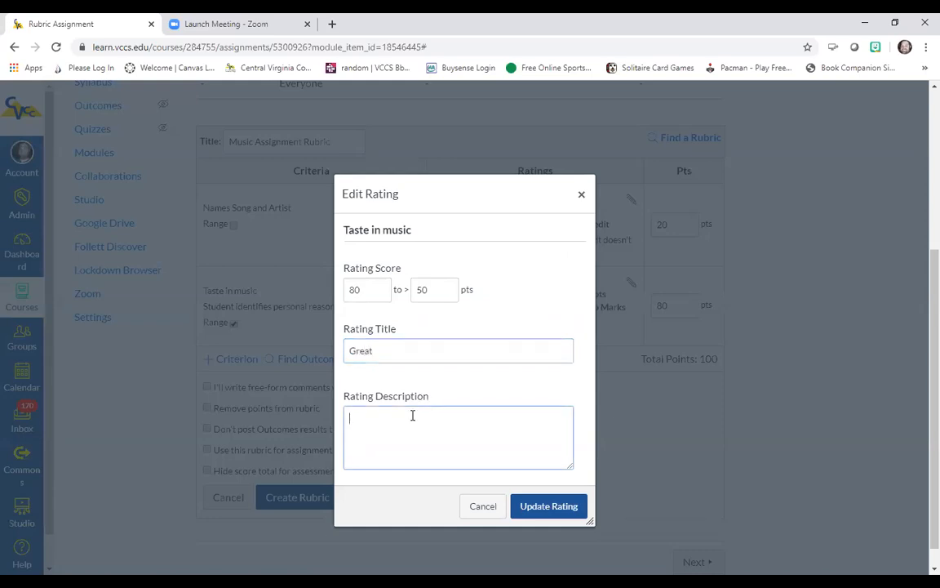
type("Des")
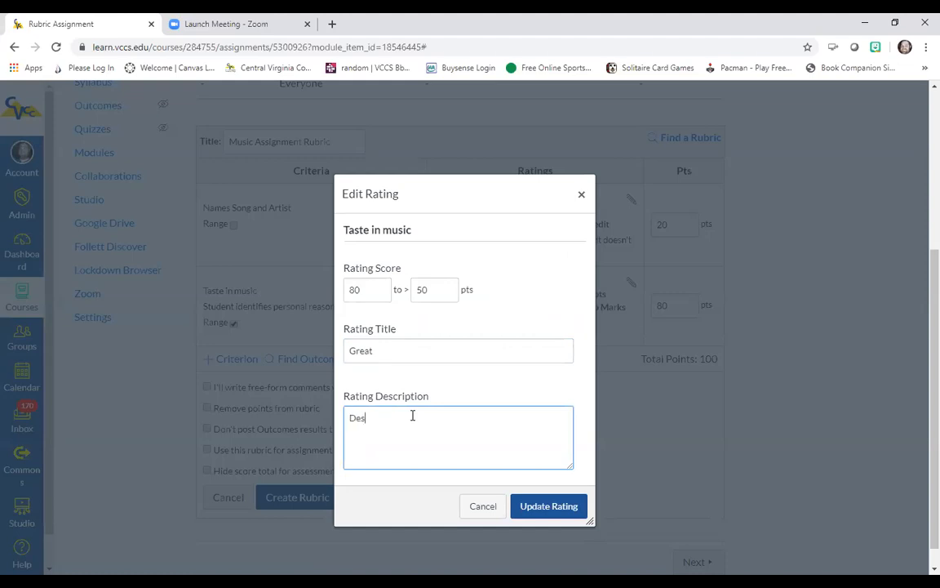
type("cribes personal feelings")
left_click(567, 508)
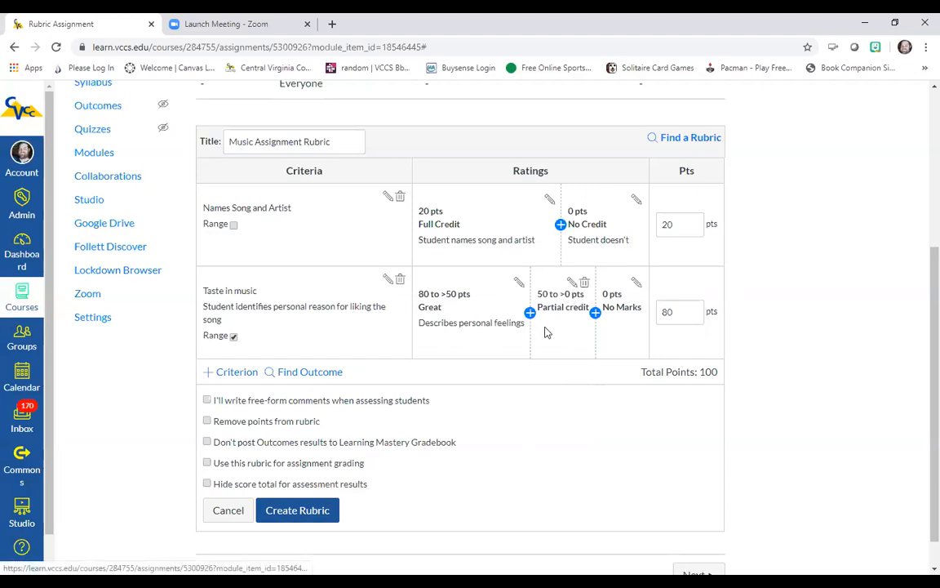
Step: Give the Partial credit rating the description Description lacks personal feelings or accuracy
left_click(572, 282)
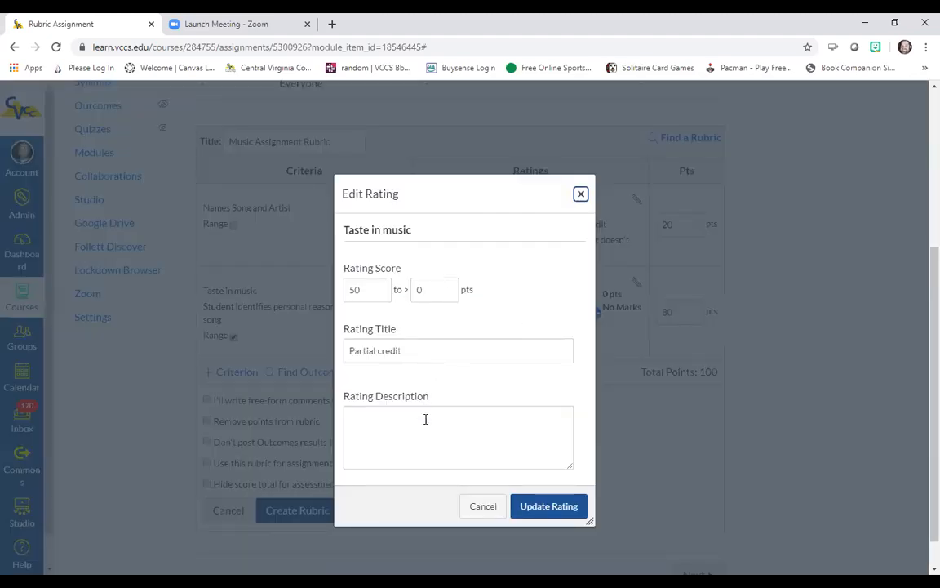
left_click(425, 418)
type("Descr")
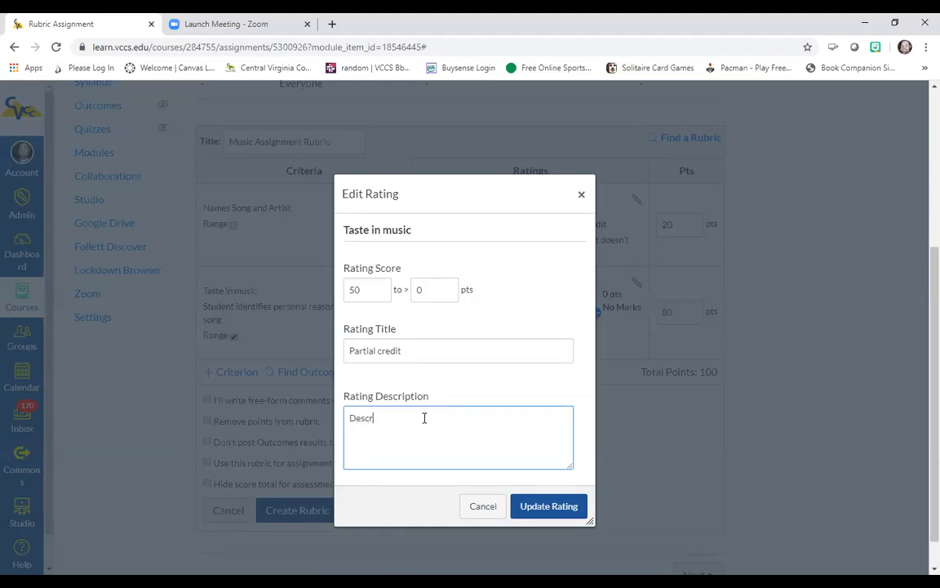
type("iption in")
key("BackSpace")
type("lacks personal feelings or ac")
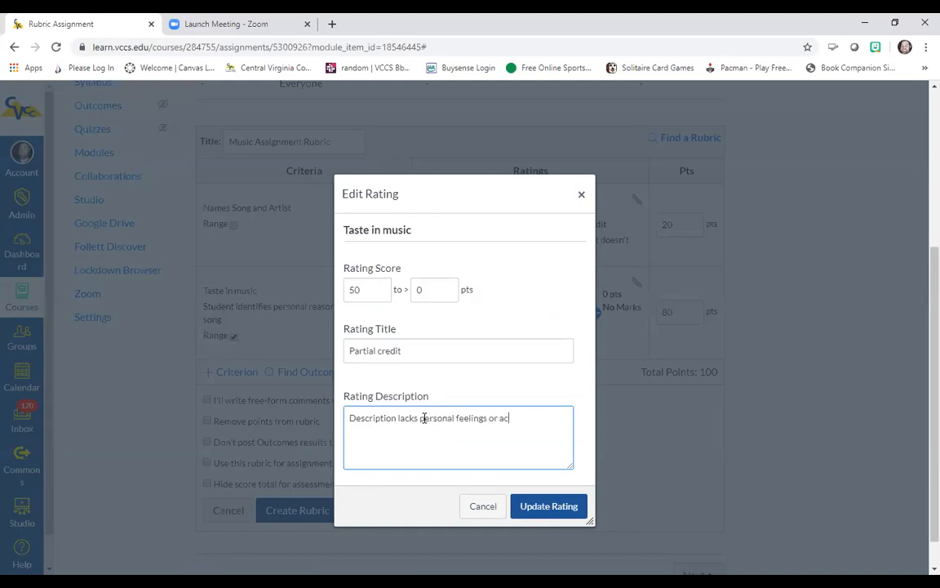
type("curacy")
left_click(561, 507)
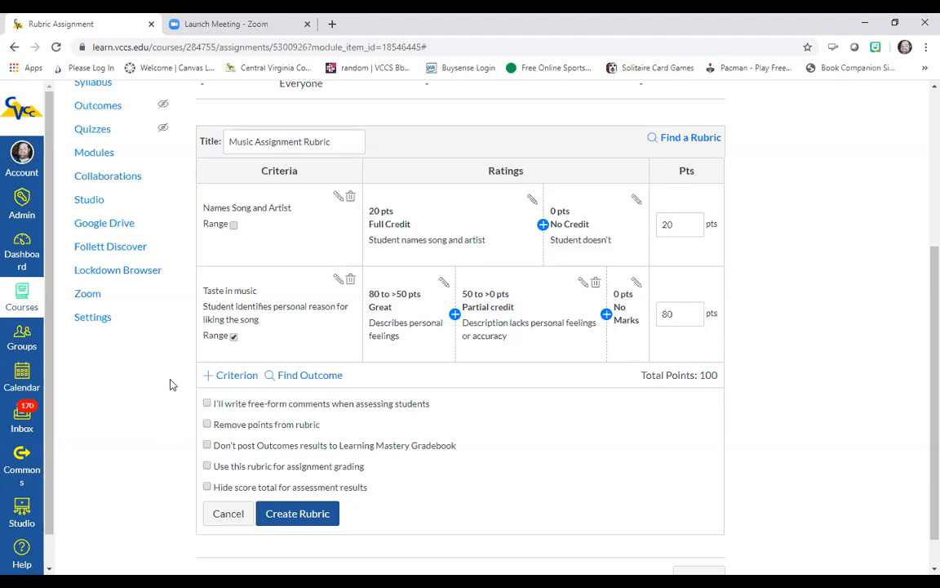
scroll(172, 383, "down", 1)
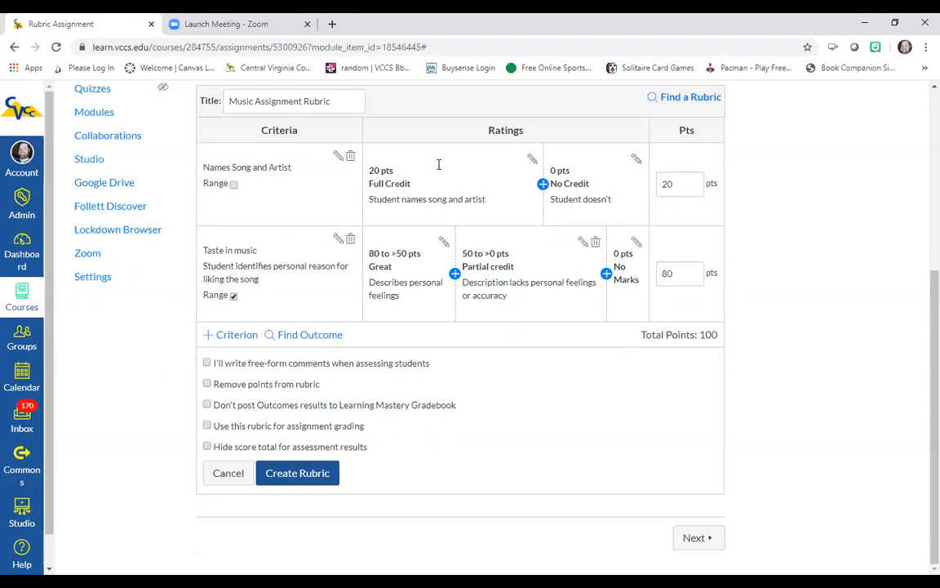
left_click(208, 364)
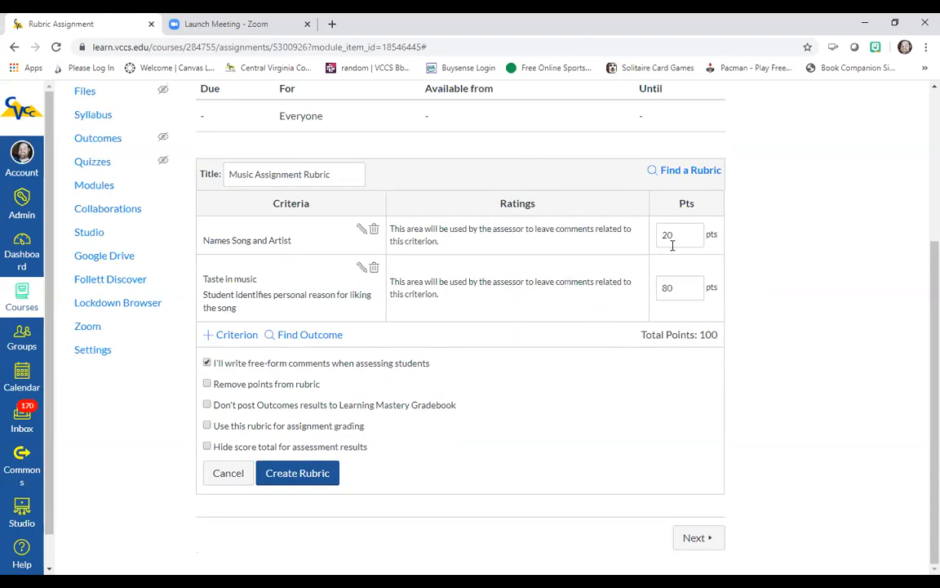
left_click(207, 364)
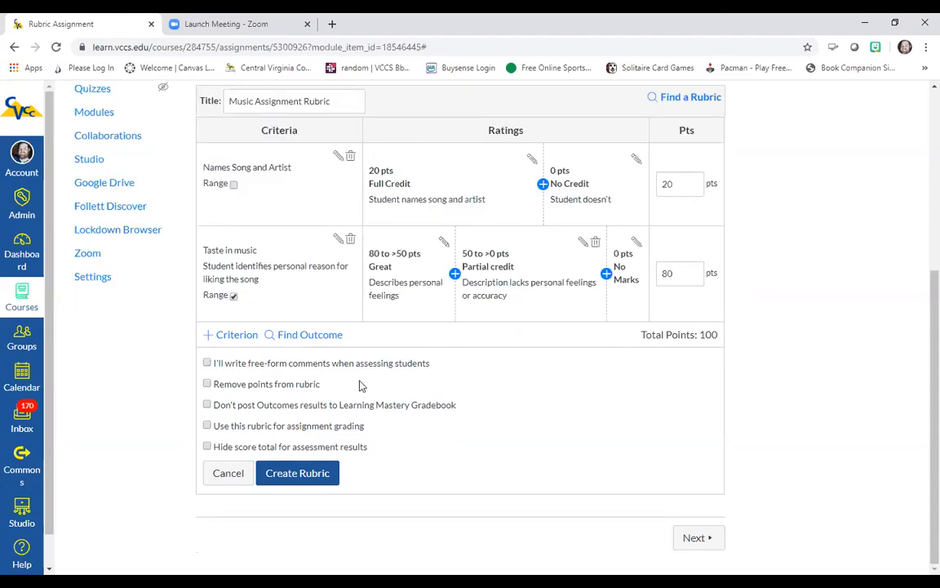
left_click(208, 385)
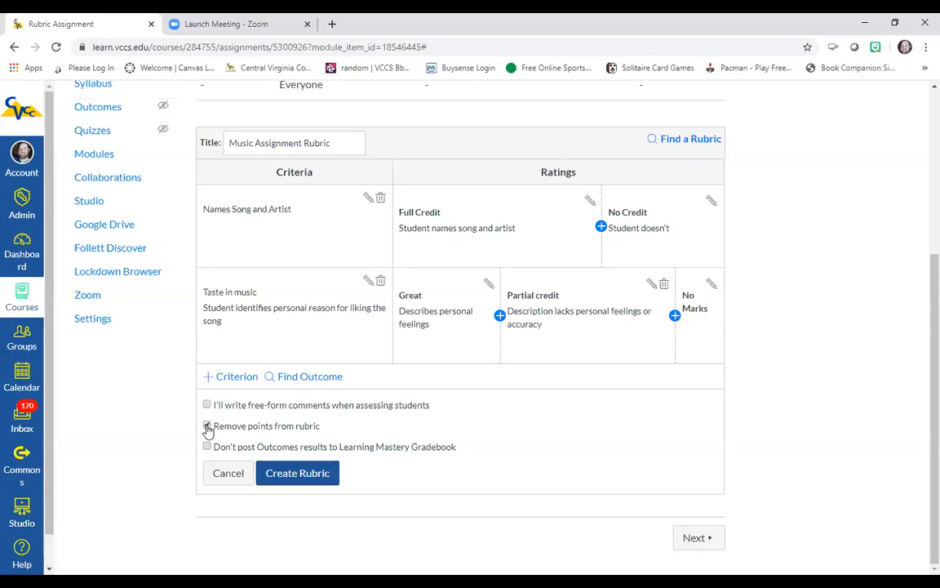
left_click(207, 426)
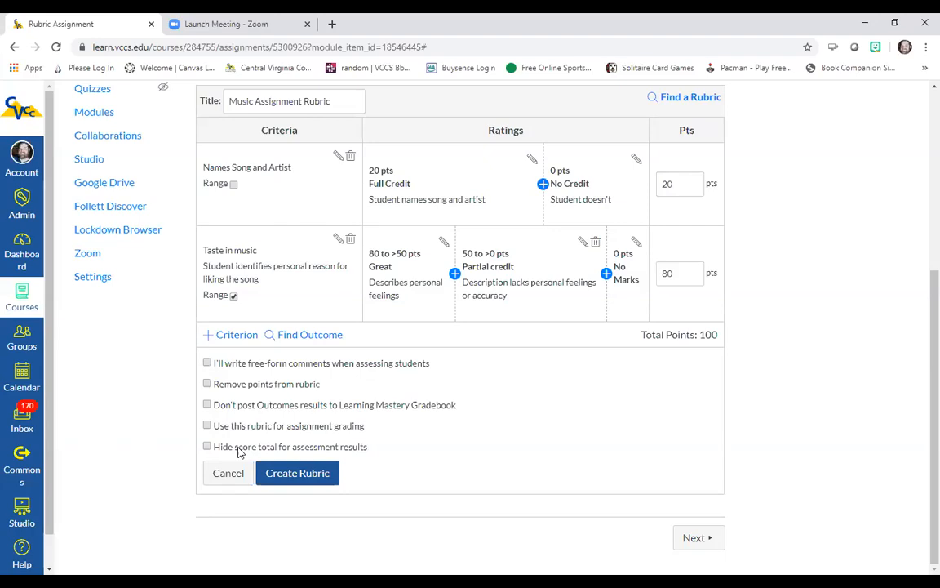
Step: Create the Music Assignment Rubric with its two criteria
left_click(309, 475)
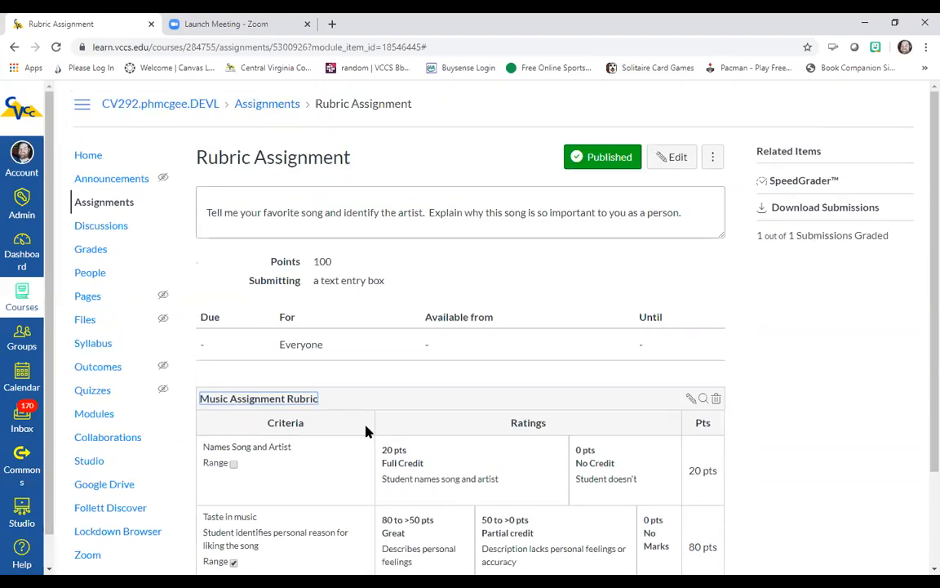
scroll(366, 429, "down", 3)
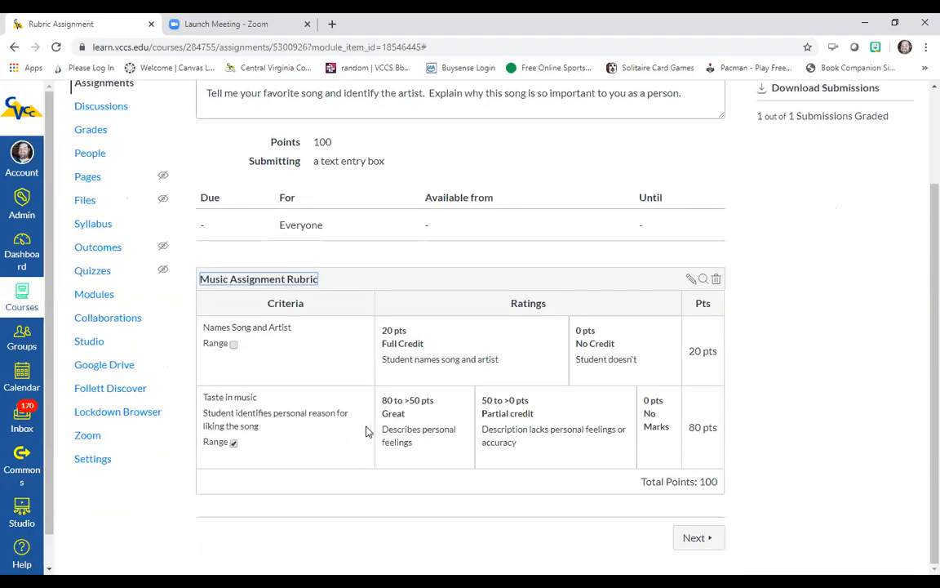
scroll(366, 428, "up", 3)
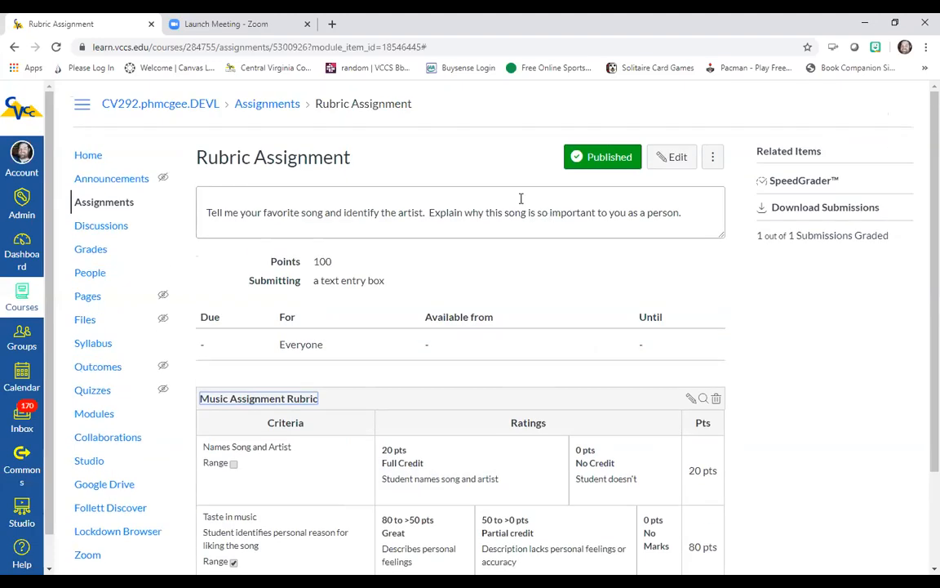
left_click(533, 43)
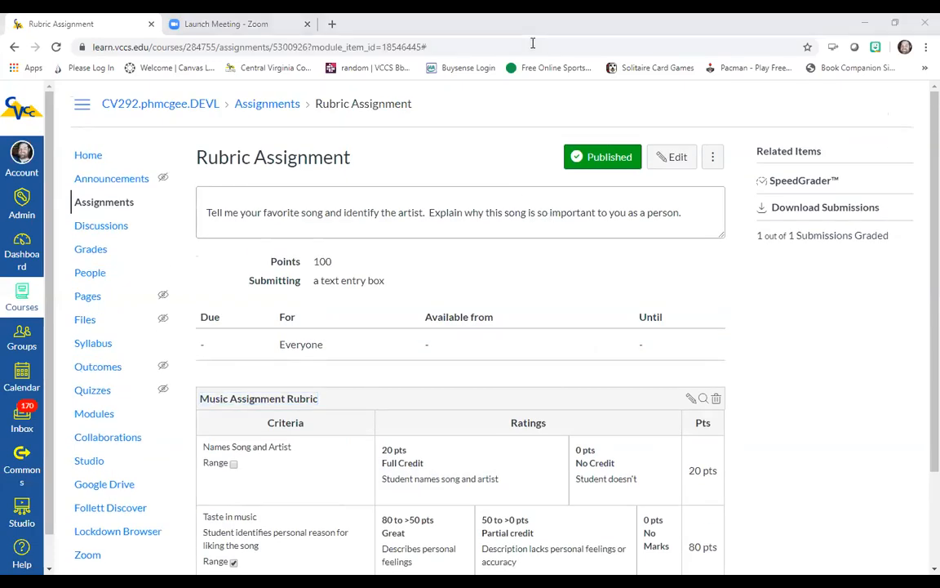
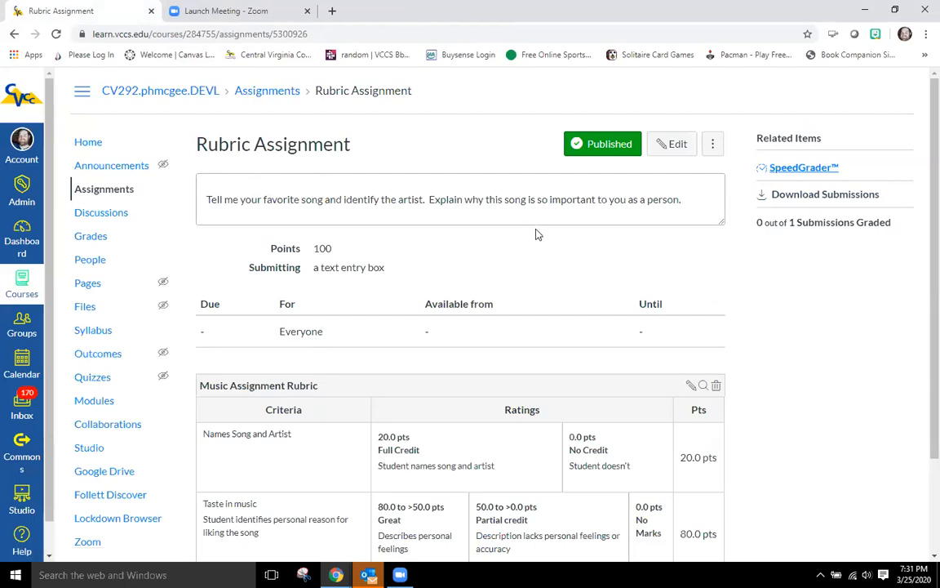
Step: Open the student's submission in SpeedGrader, show the Music Assignment Rubric, and widen the grading panel
left_click(809, 169)
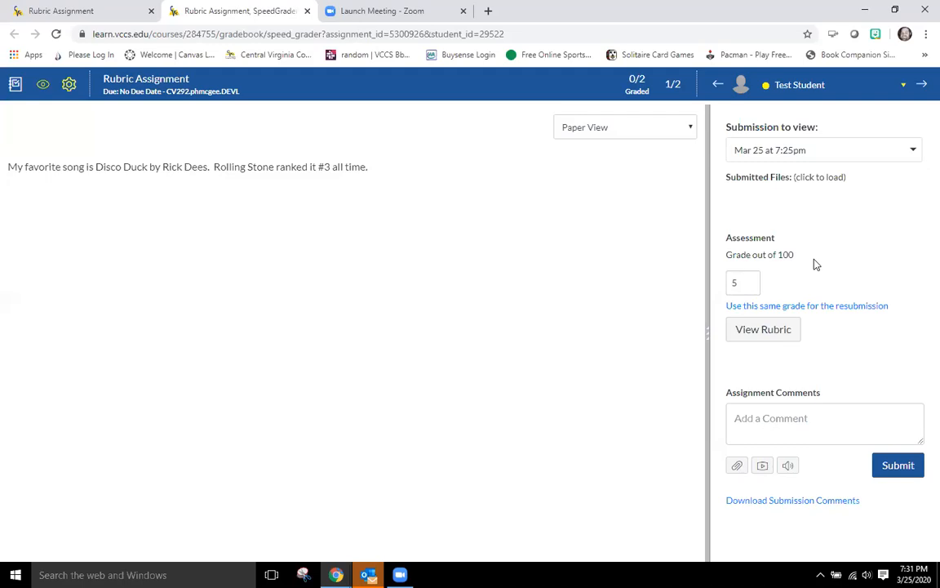
left_click(768, 331)
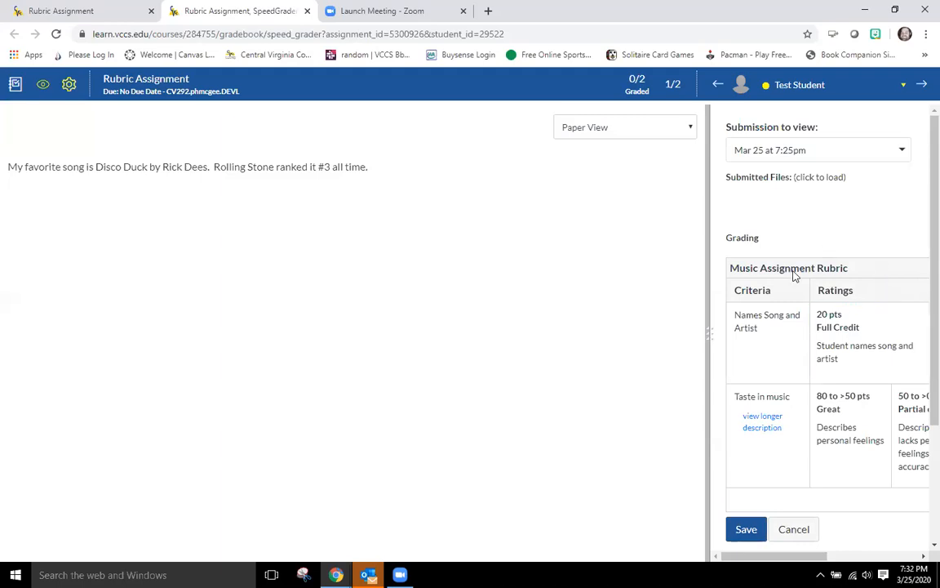
left_click(875, 356)
left_click_drag(711, 339, 481, 338)
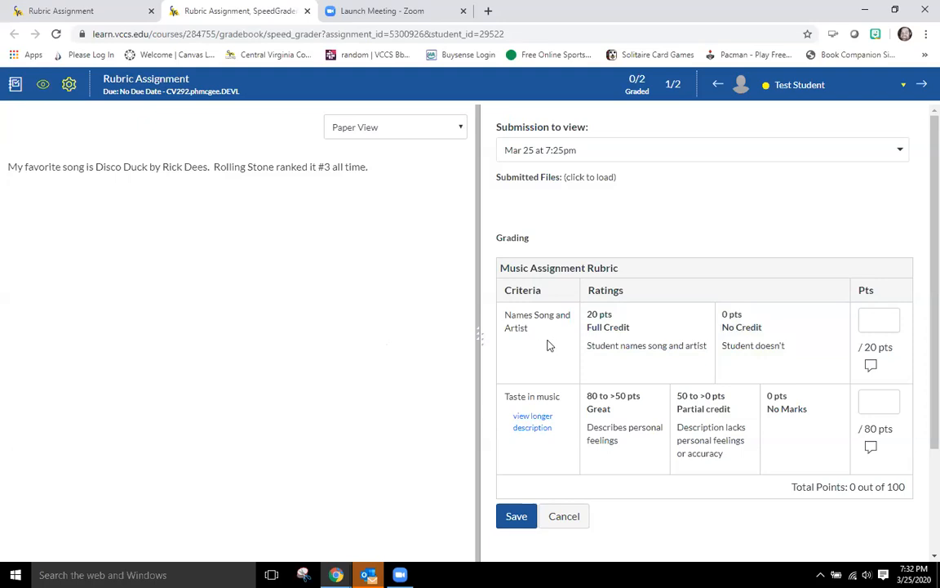
Step: Assess with Full Credit for Names Song and Artist and Partial credit at 37 points for Taste in music, then save
left_click(632, 330)
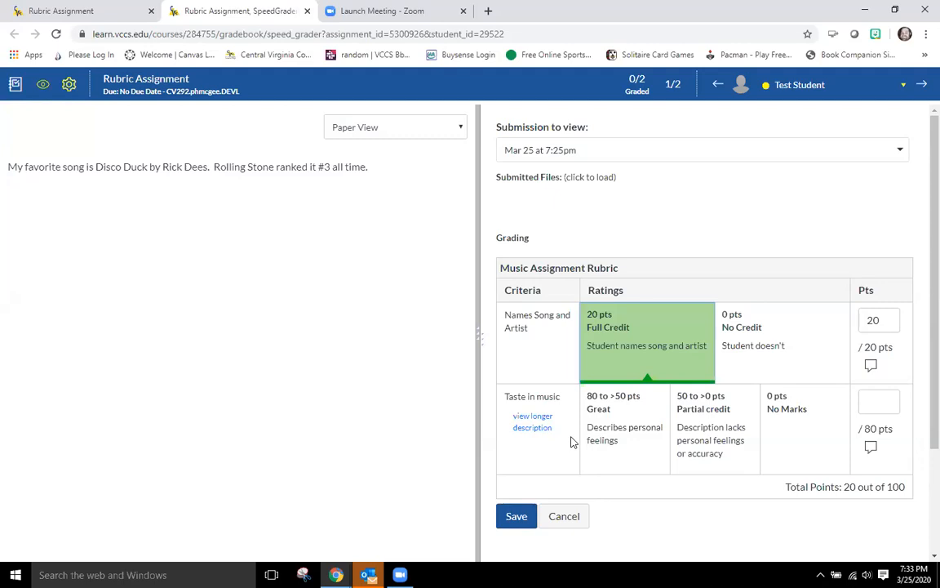
left_click(715, 418)
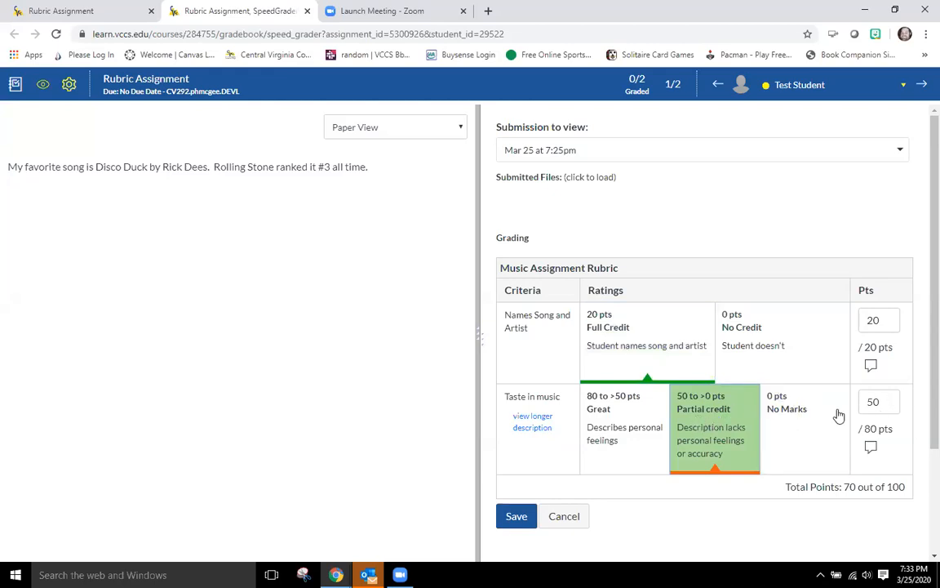
left_click(885, 404)
left_click_drag(879, 404, 865, 403)
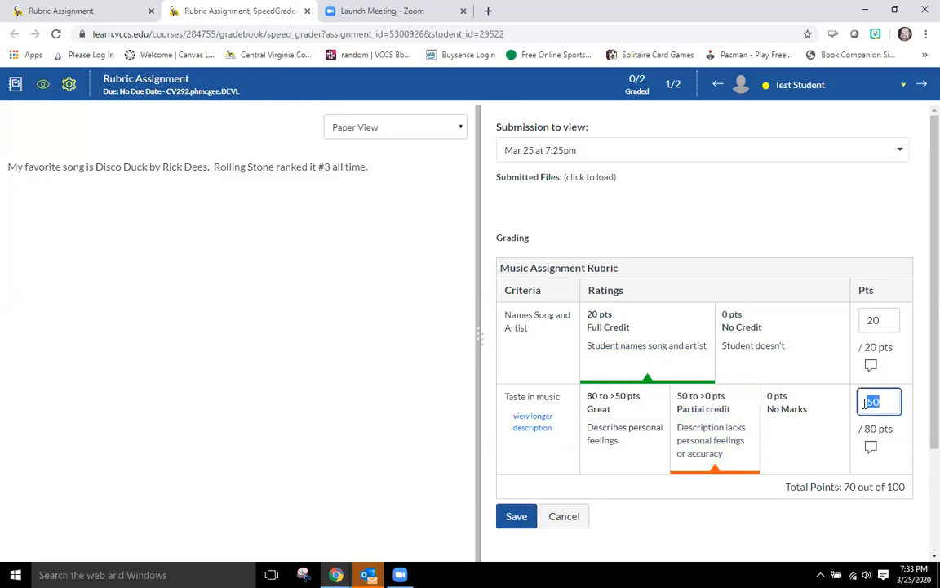
type("37")
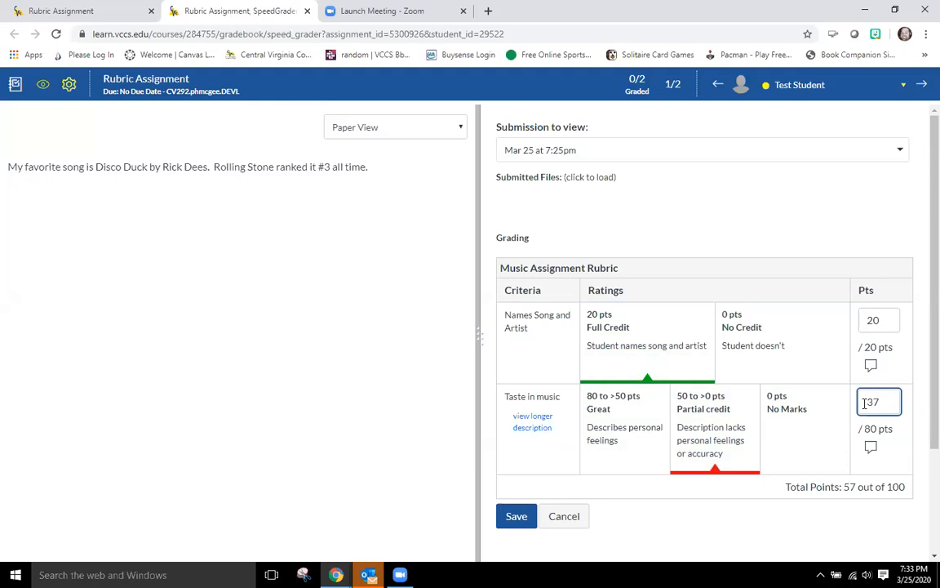
left_click(776, 523)
scroll(763, 517, "down", 1)
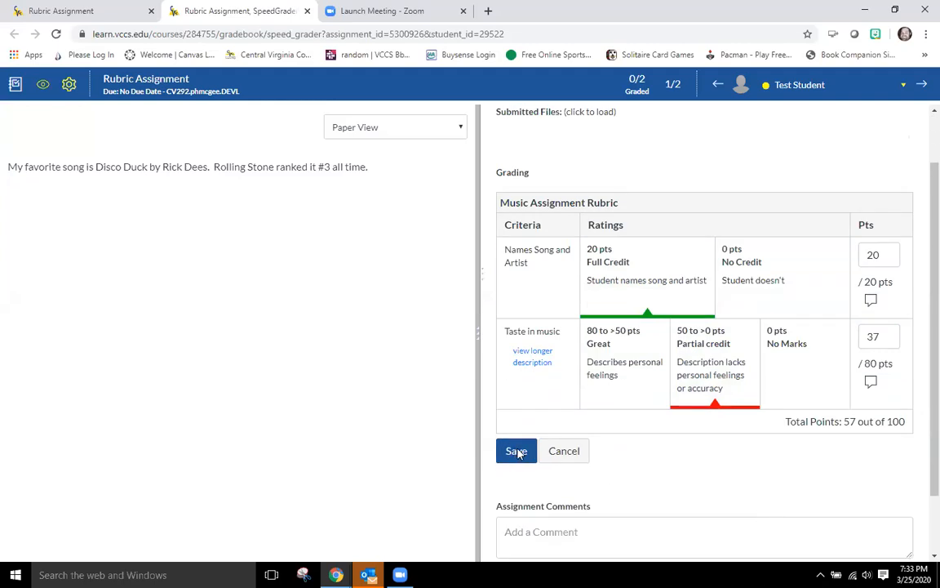
left_click(516, 451)
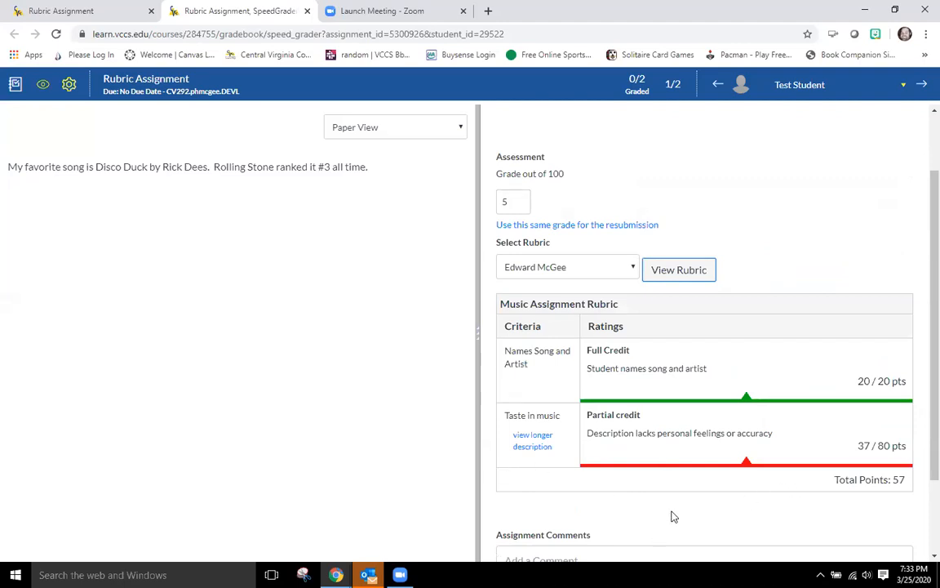
Step: Set the submission's grade out of 100 to 57
scroll(678, 518, "down", 2)
scroll(690, 513, "up", 3)
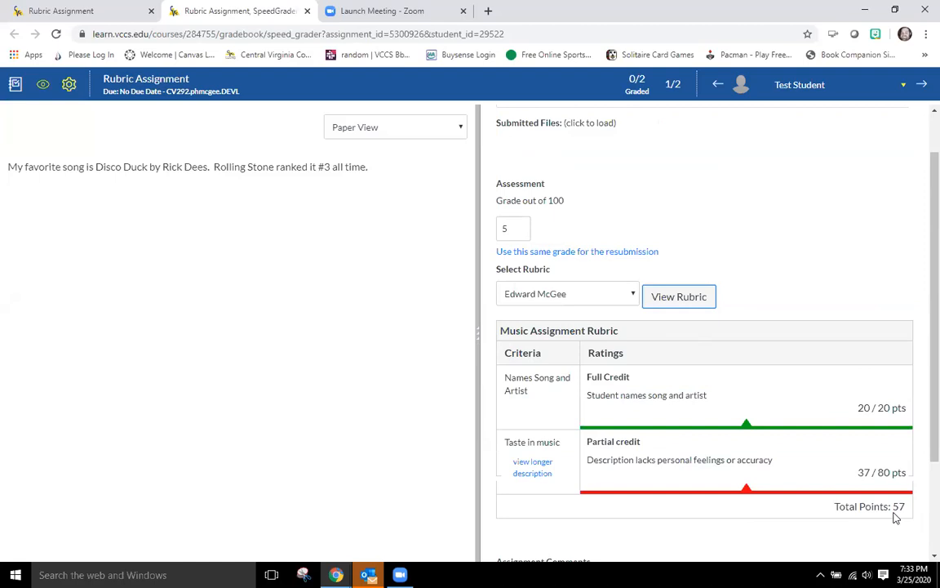
double_click(510, 229)
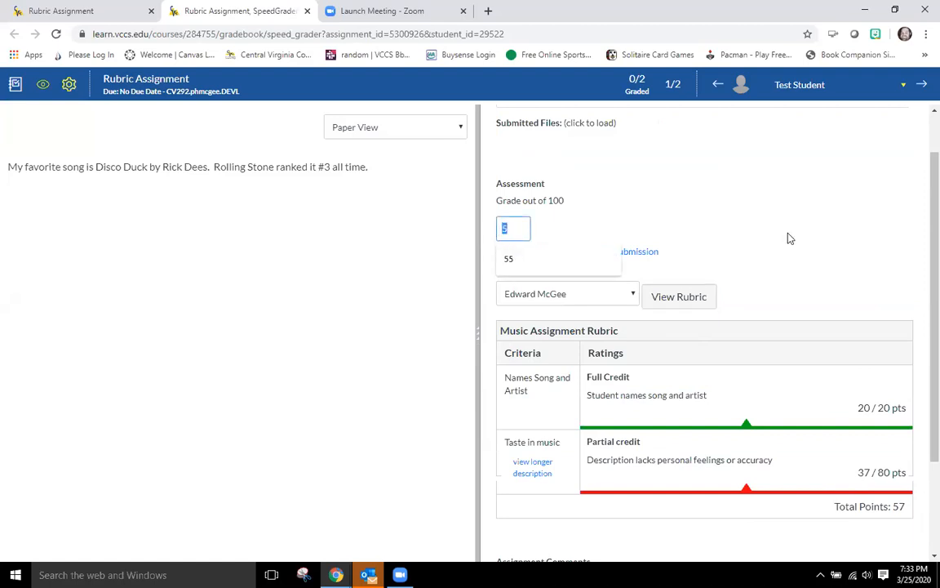
type("57")
key("Return")
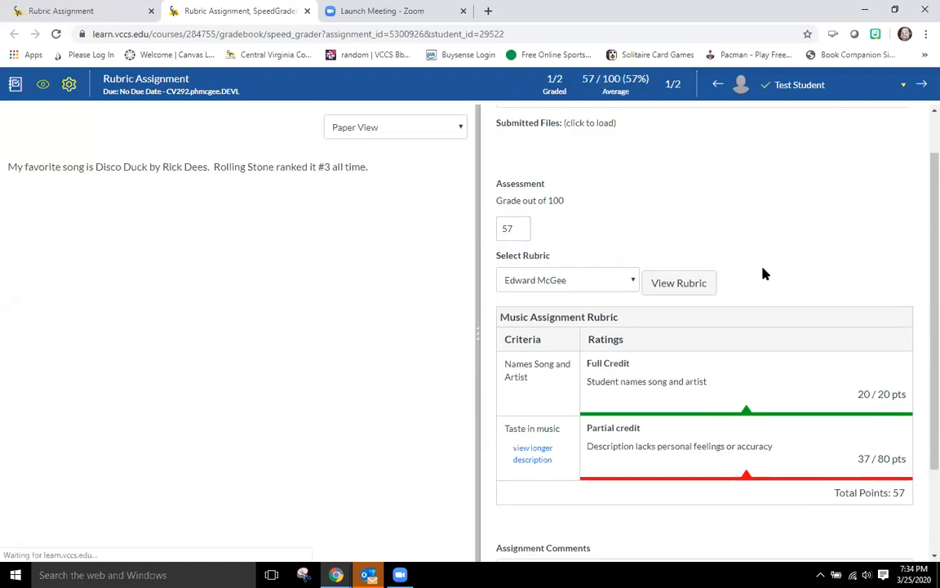
scroll(766, 275, "down", 3)
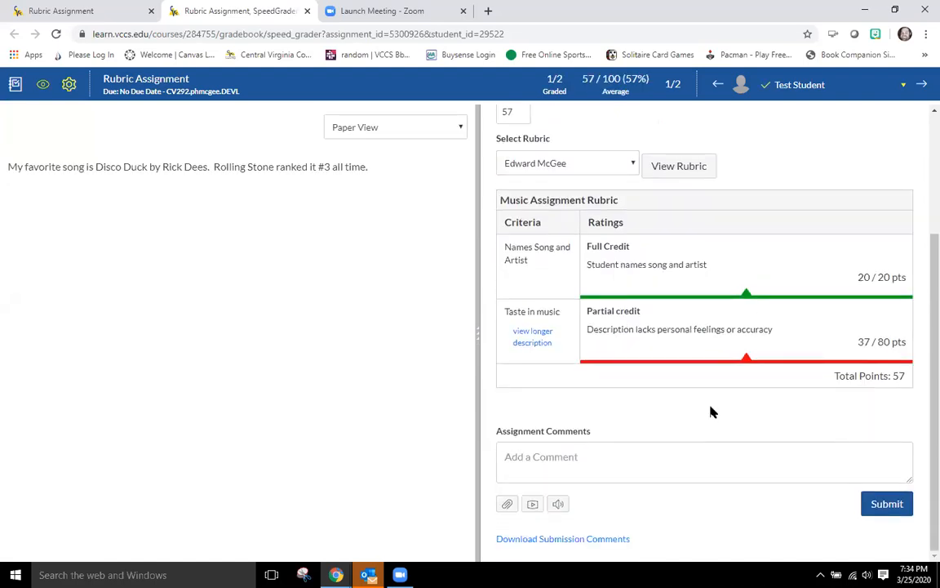
left_click(880, 506)
scroll(705, 467, "up", 3)
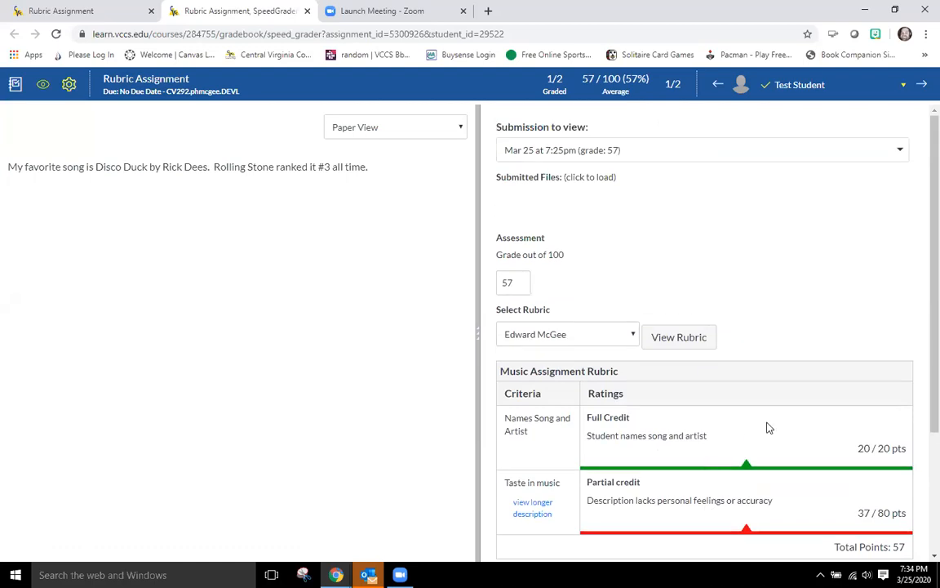
scroll(768, 427, "down", 3)
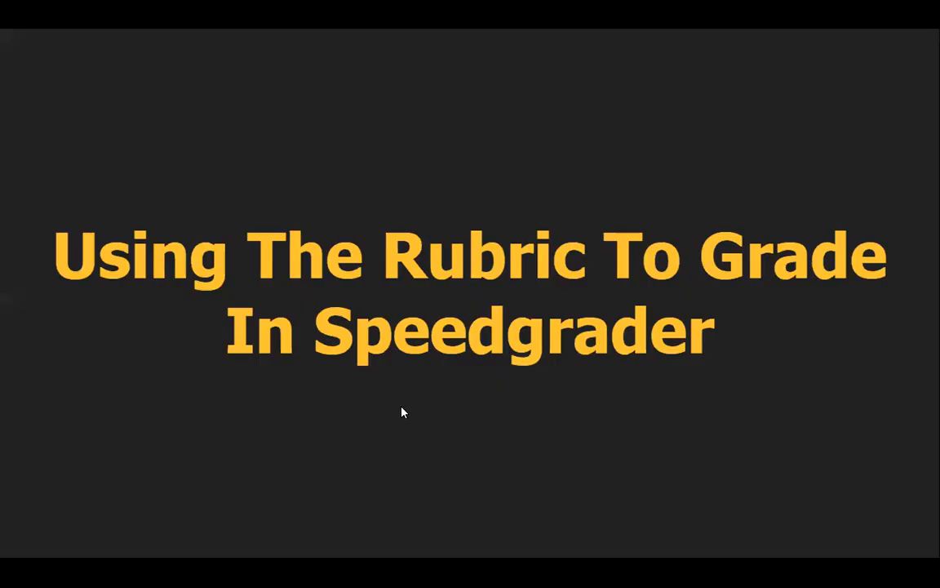
left_click(401, 411)
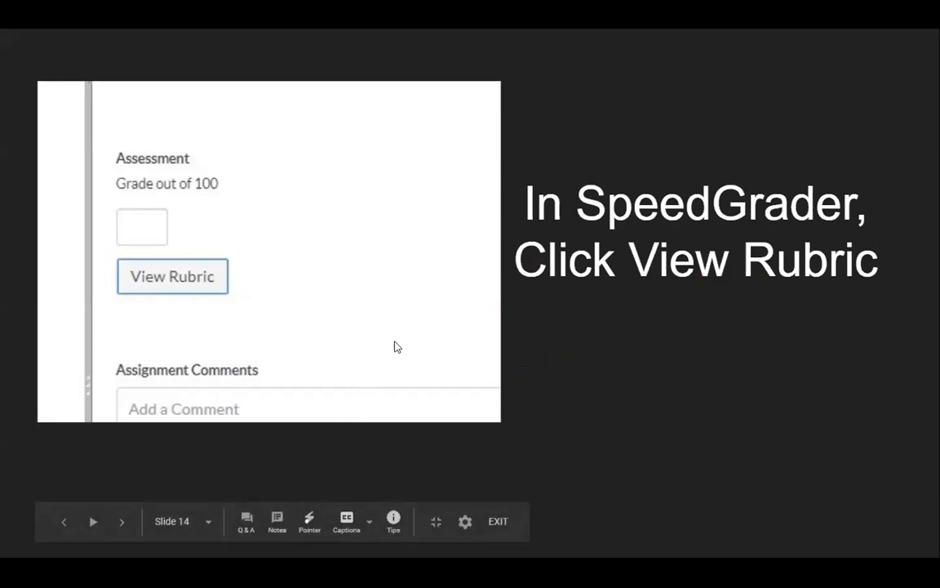
left_click(416, 325)
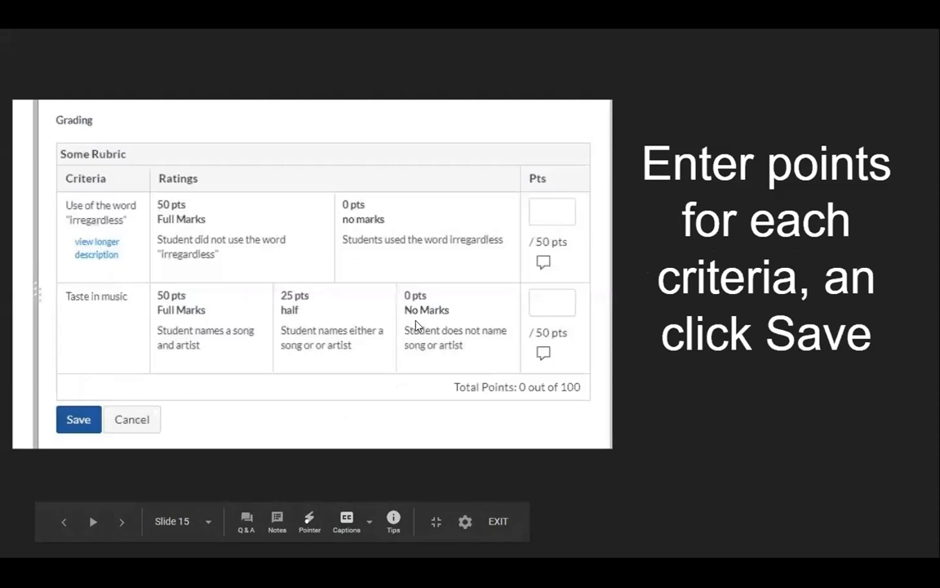
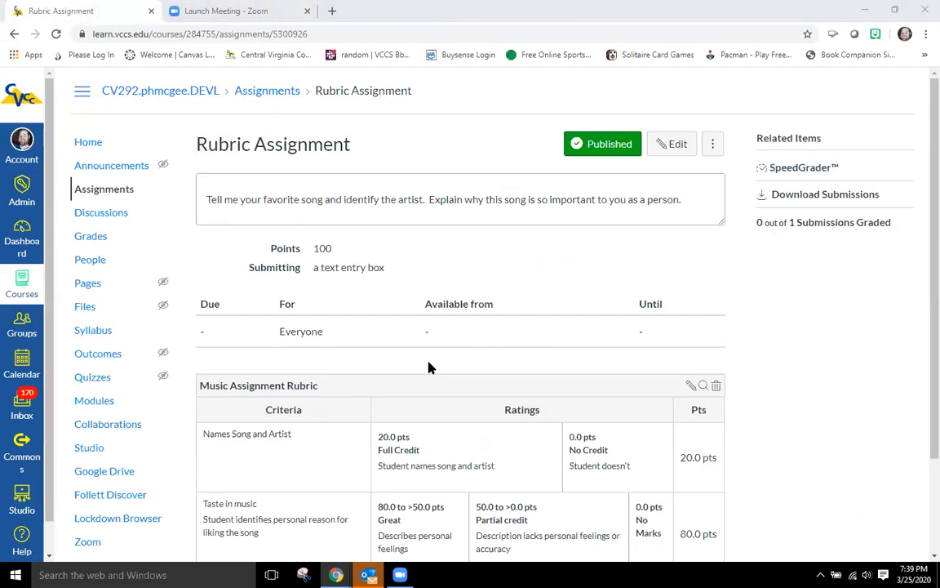
Step: Open the Music Discussion course rubric and rename its criterion to Student Discusses Music, then update the rubric
scroll(332, 314, "down", 1)
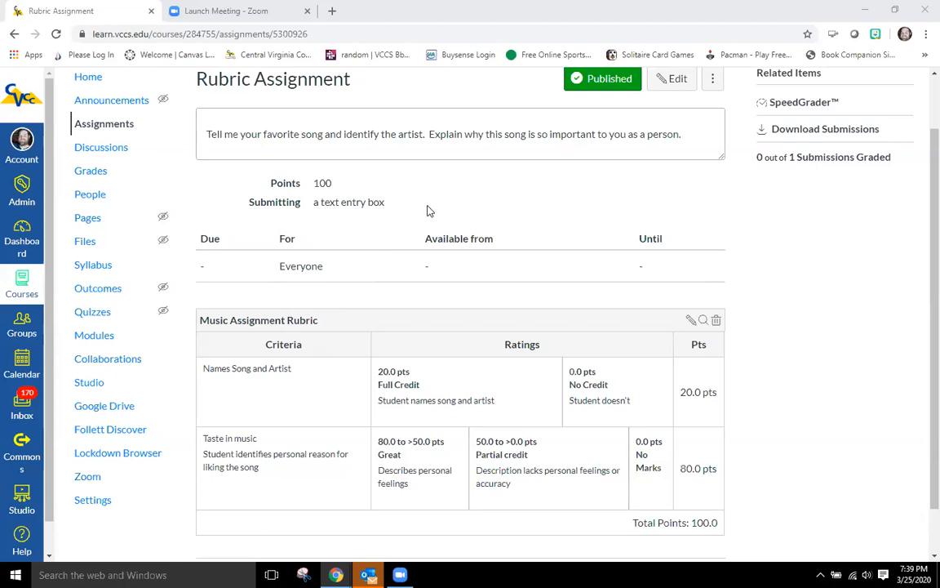
left_click(103, 291)
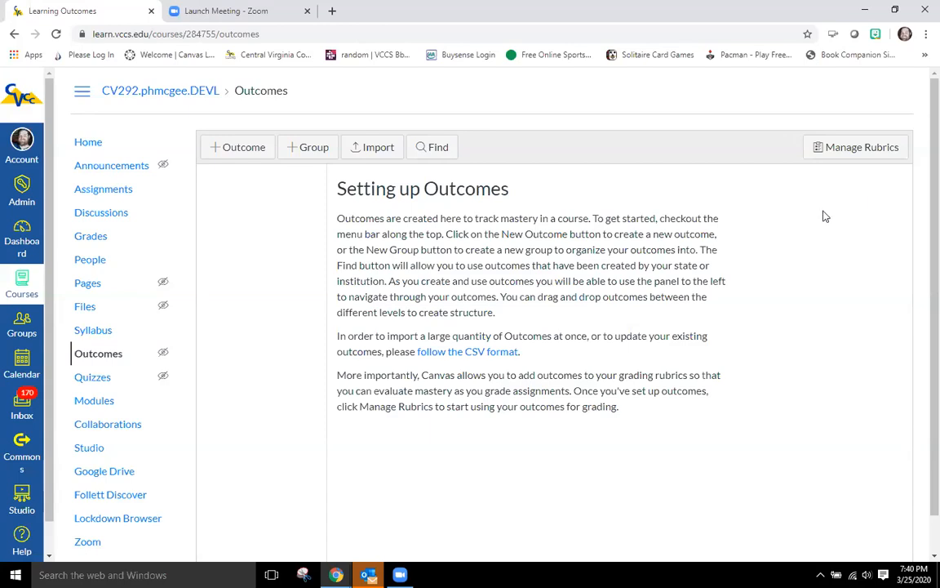
left_click(856, 150)
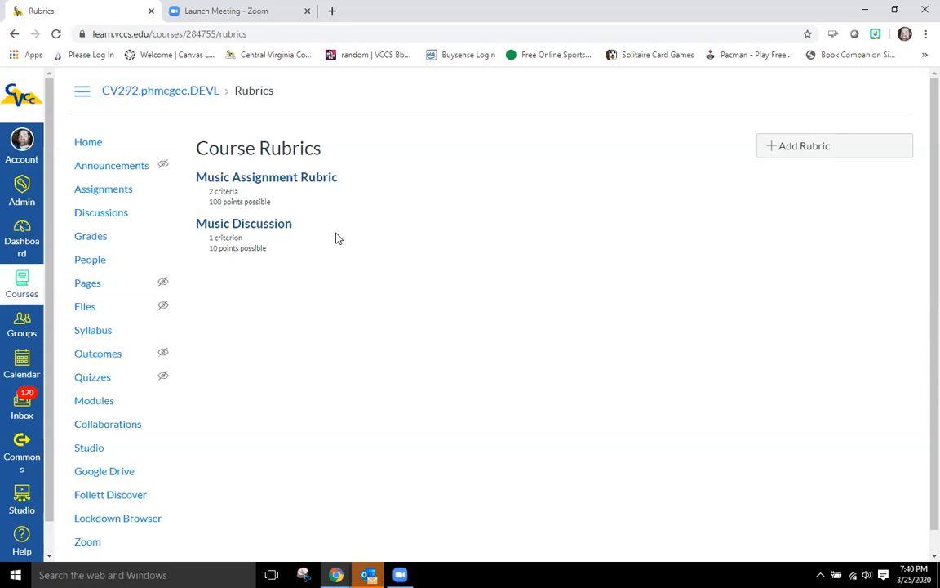
left_click(263, 228)
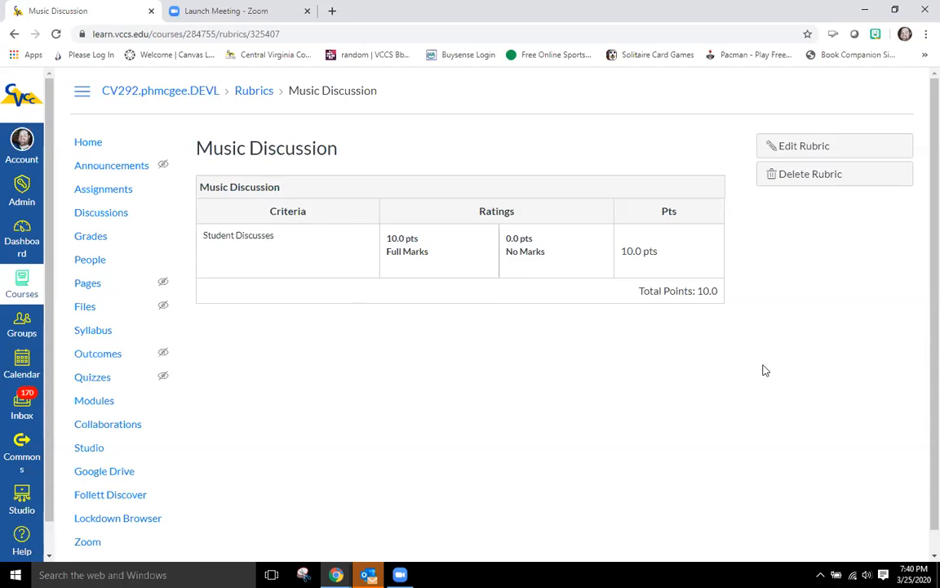
left_click(801, 146)
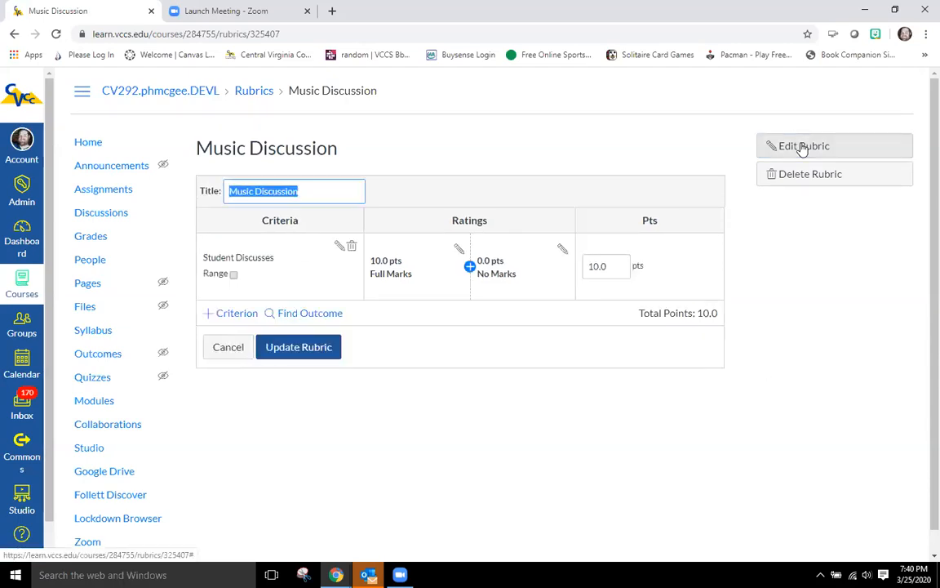
left_click(338, 248)
left_click(424, 275)
type("Music")
left_click(541, 432)
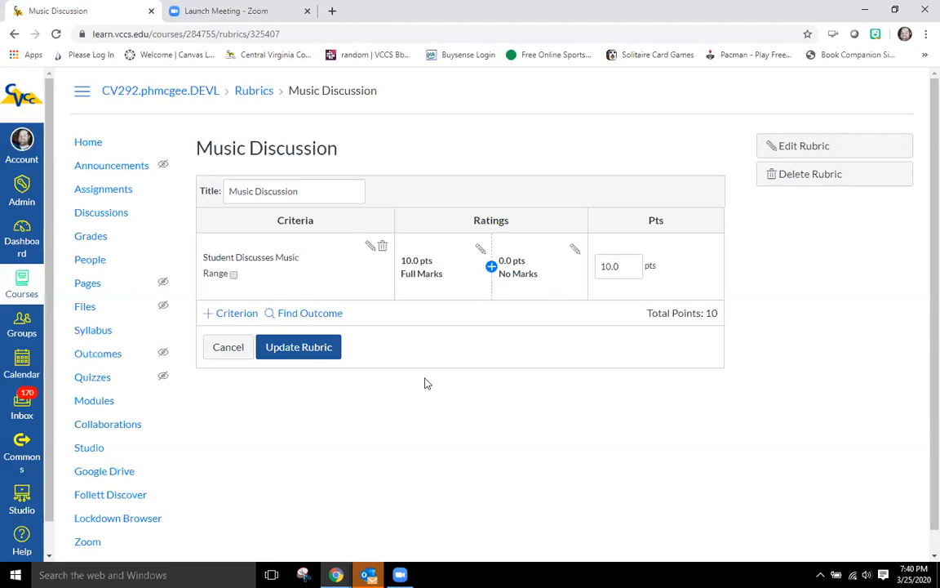
left_click(277, 346)
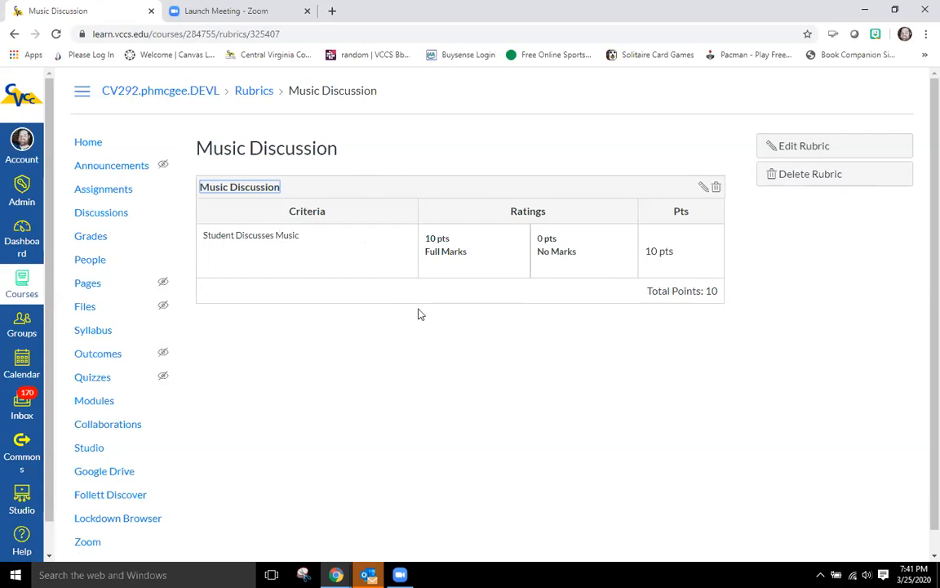
Step: Review the course rubrics list and the Music Discussion rubric
left_click(255, 93)
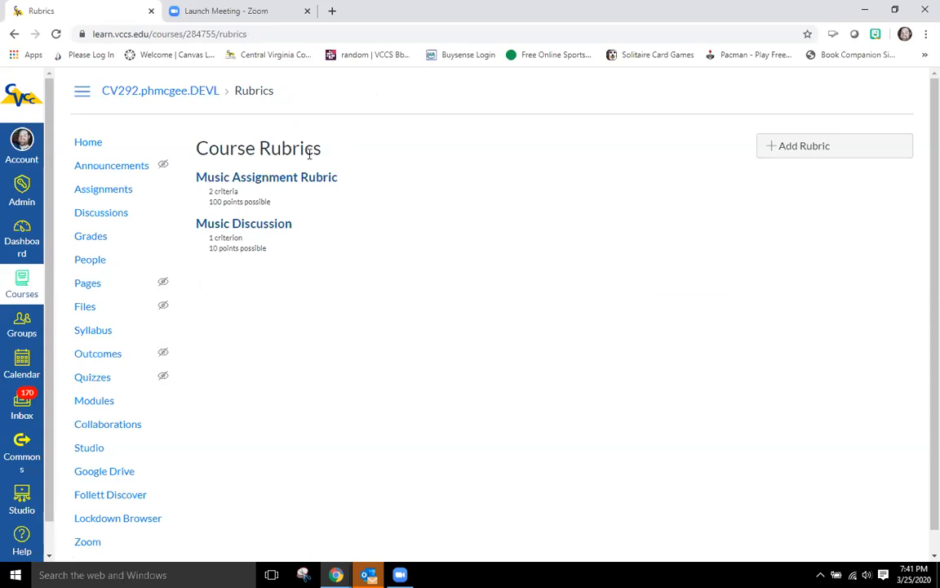
left_click(812, 153)
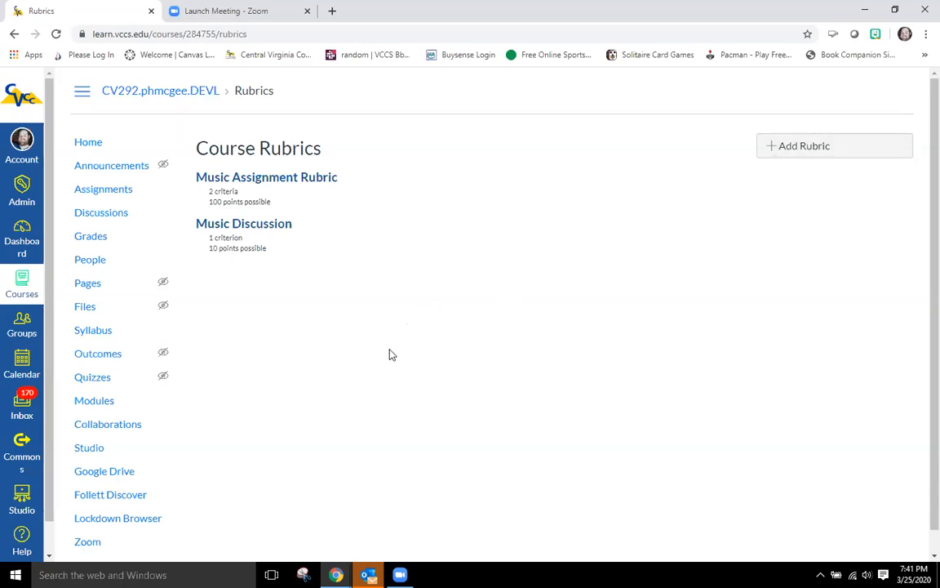
scroll(390, 354, "down", 1)
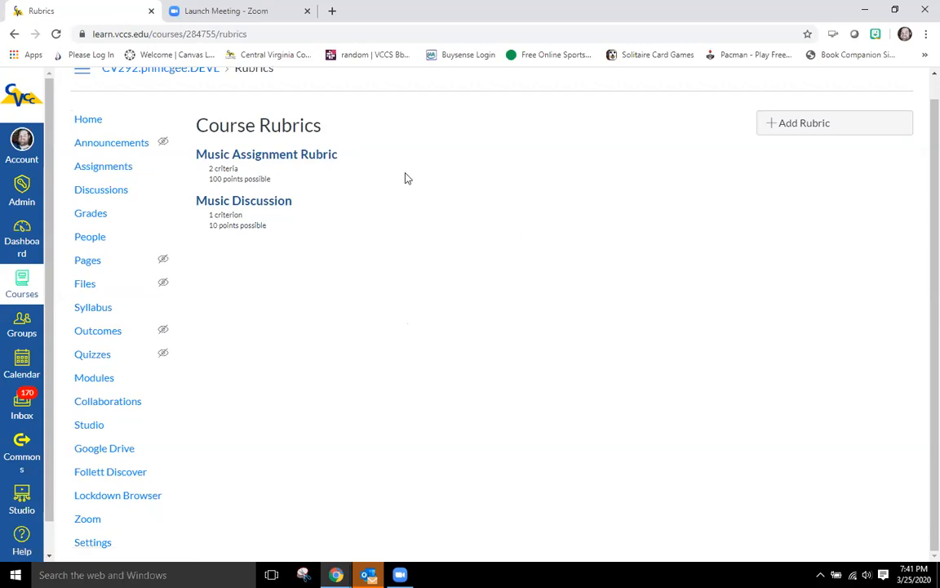
left_click(276, 204)
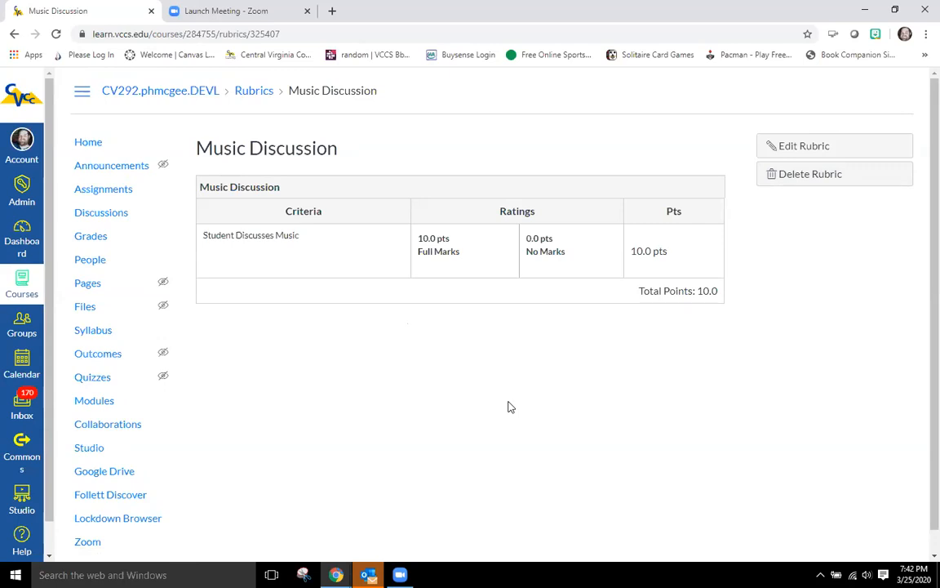
left_click(90, 144)
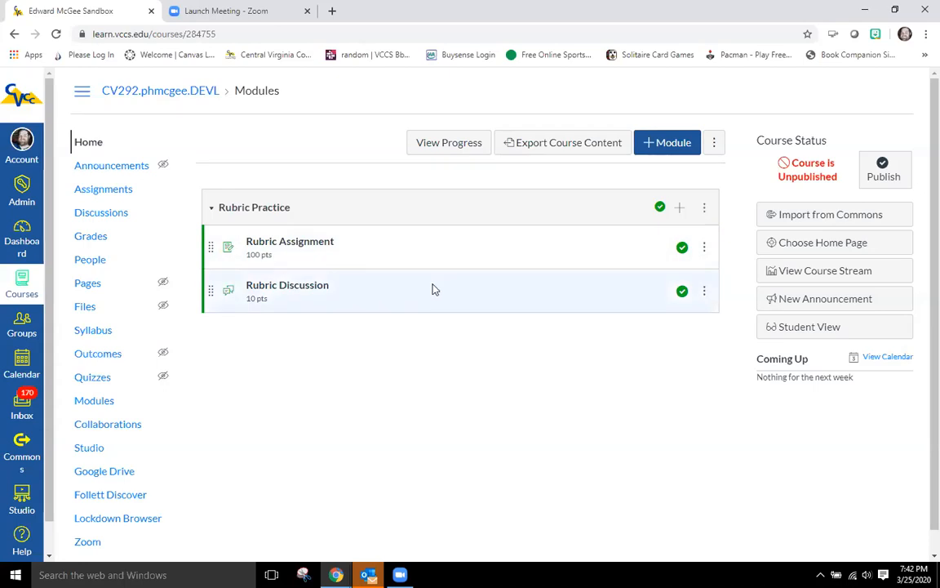
Step: Add a rubric to the Rubric Discussion by finding and using the existing Music Discussion rubric from CV292.phmcgee.DEVL
left_click(319, 290)
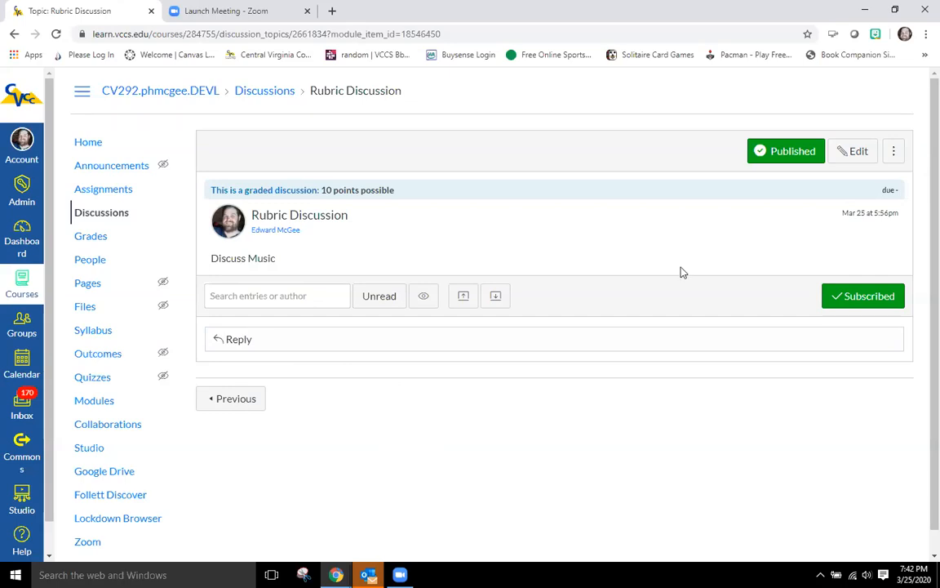
left_click(894, 156)
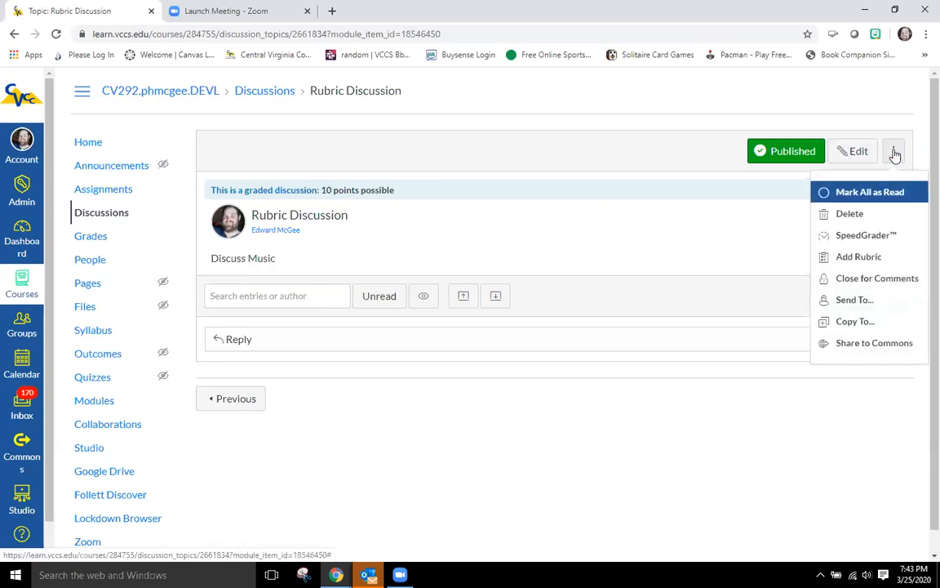
left_click(859, 258)
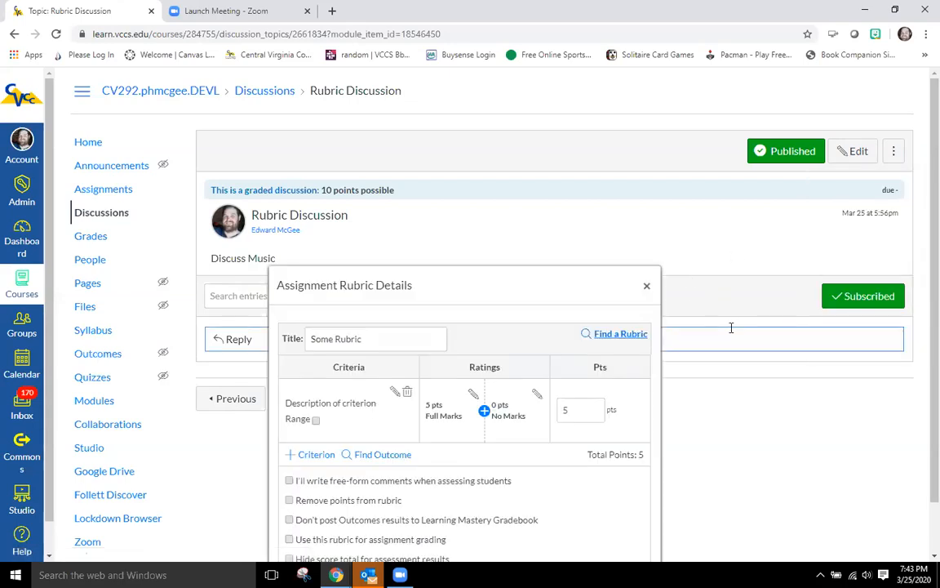
scroll(722, 351, "down", 1)
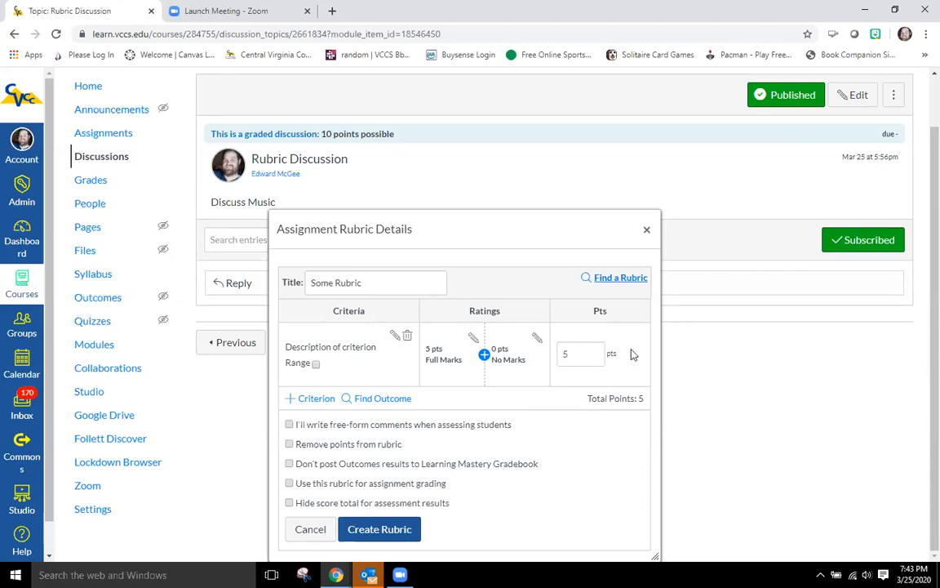
left_click(621, 279)
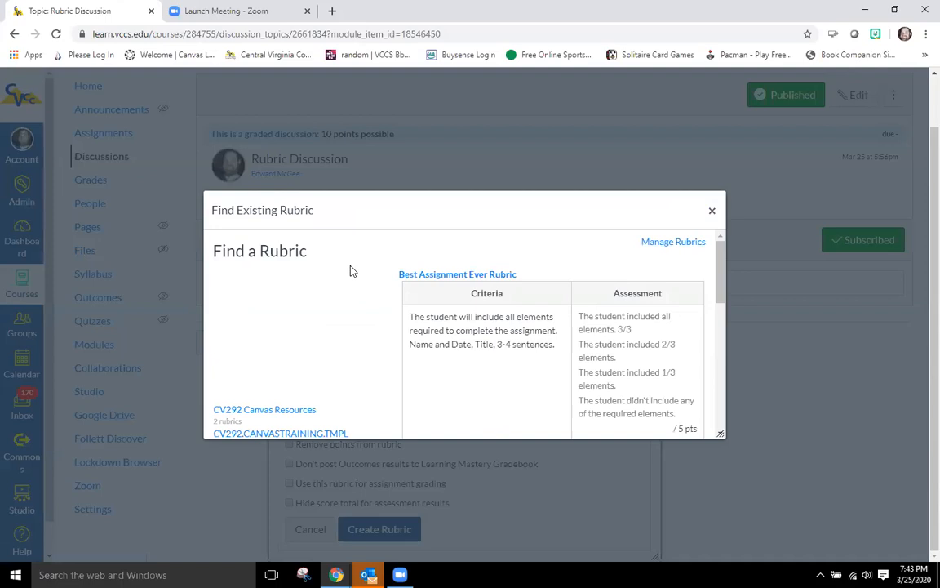
scroll(352, 270, "down", 3)
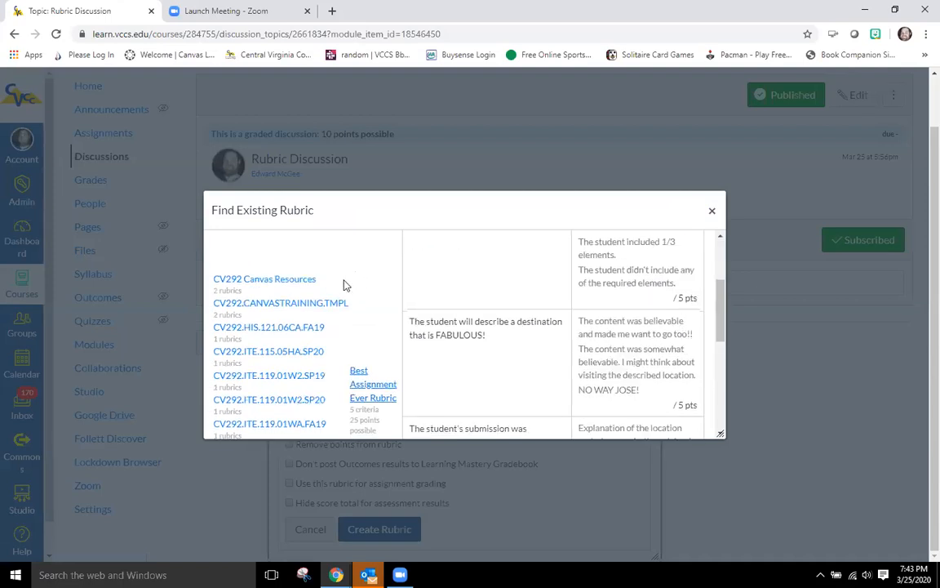
scroll(343, 284, "down", 2)
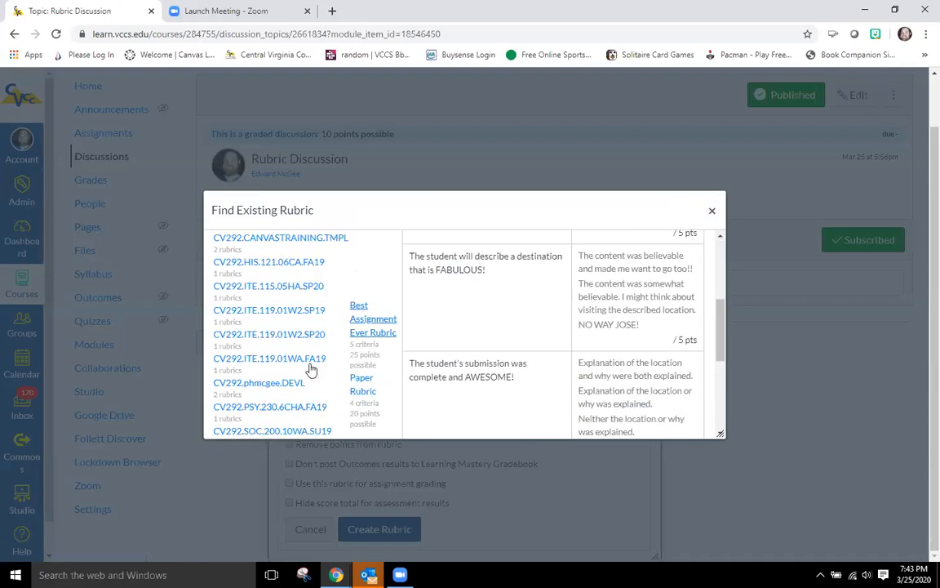
left_click(279, 390)
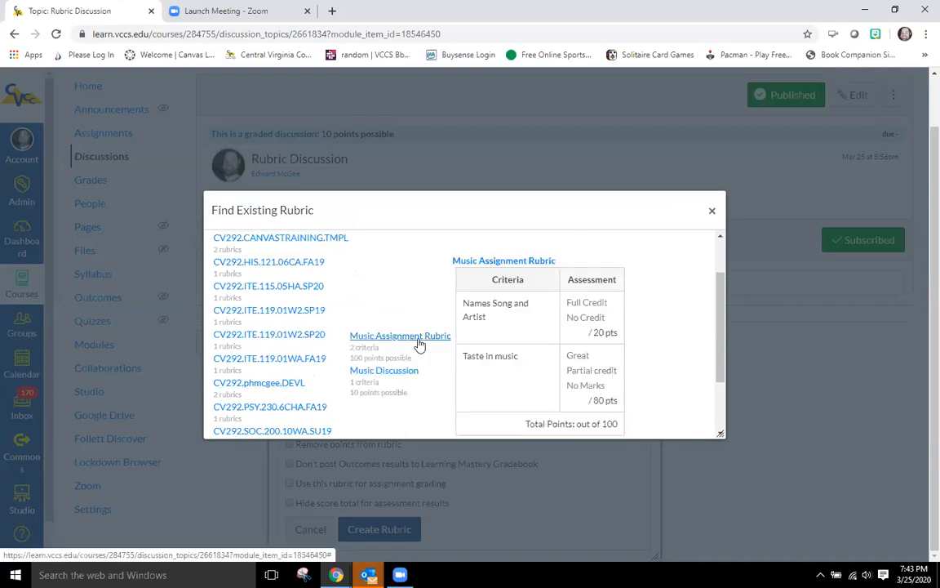
left_click(385, 372)
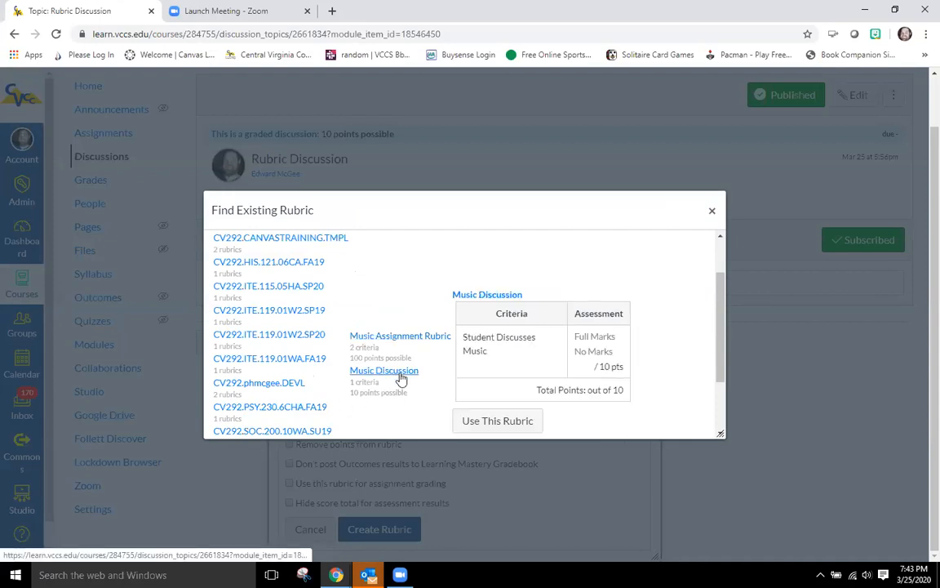
scroll(644, 339, "down", 1)
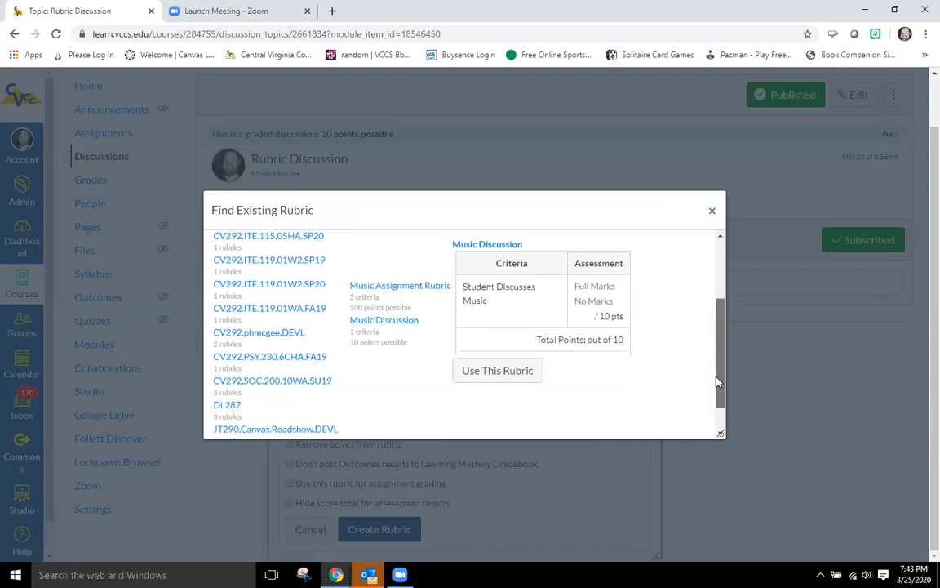
left_click(497, 357)
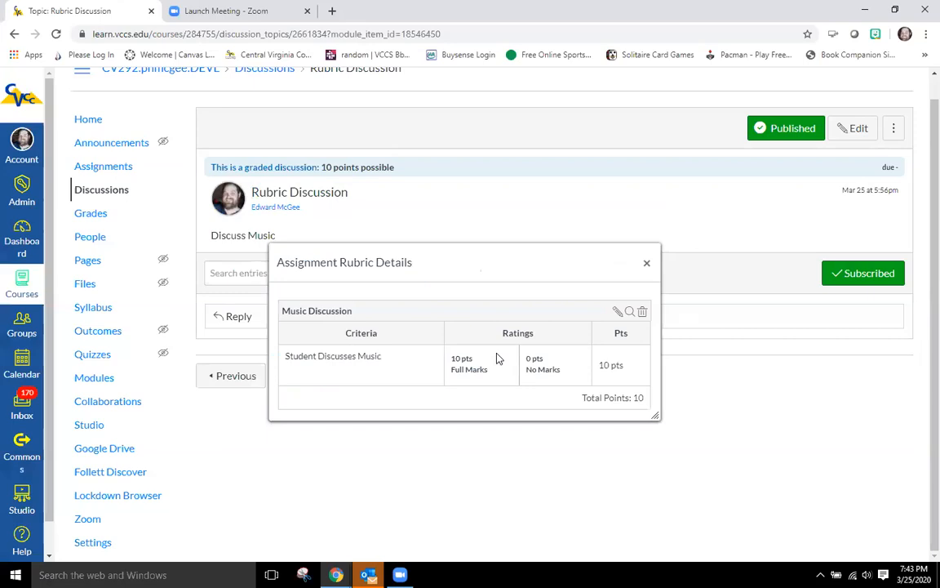
Step: Edit the attached rubric to enable Use this rubric for assignment grading, update it, and close the details
left_click(617, 312)
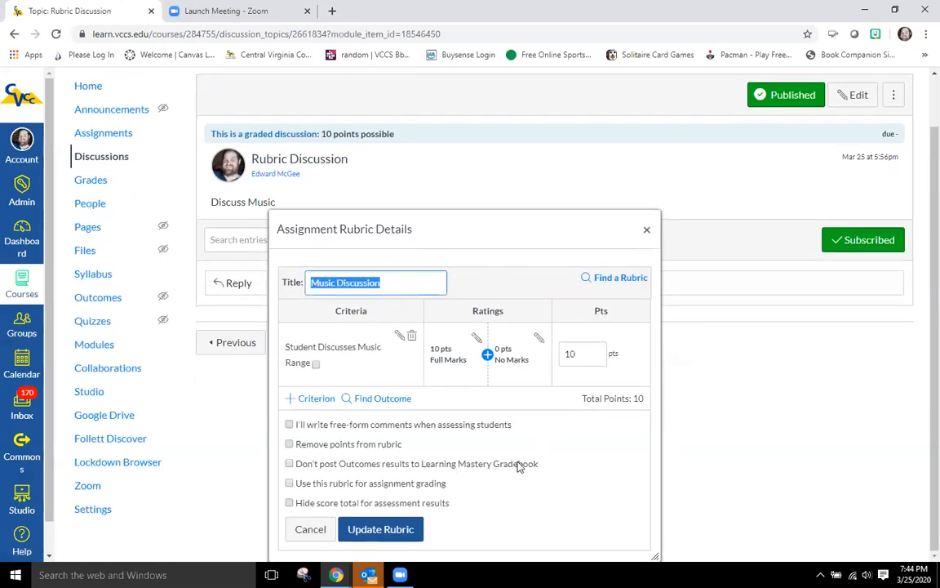
left_click(289, 484)
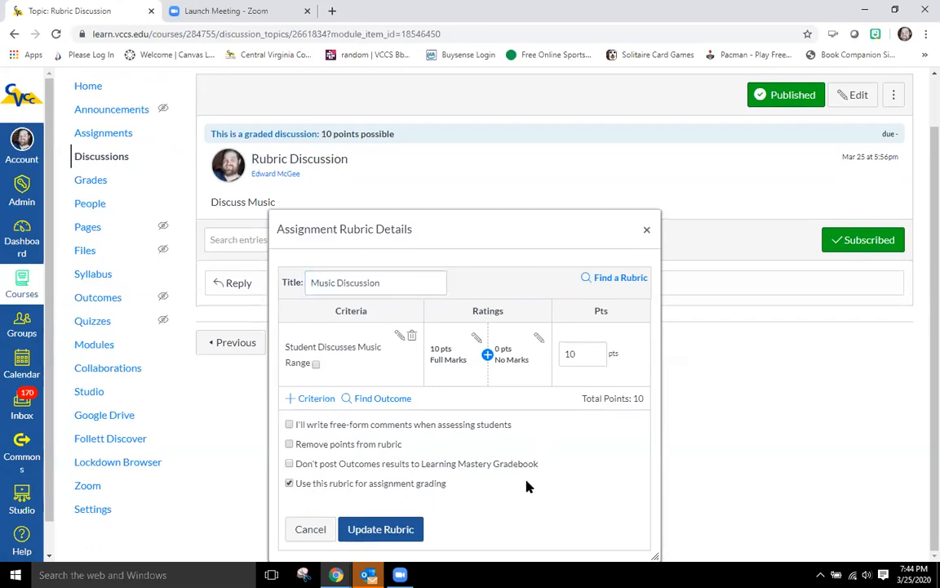
left_click(380, 529)
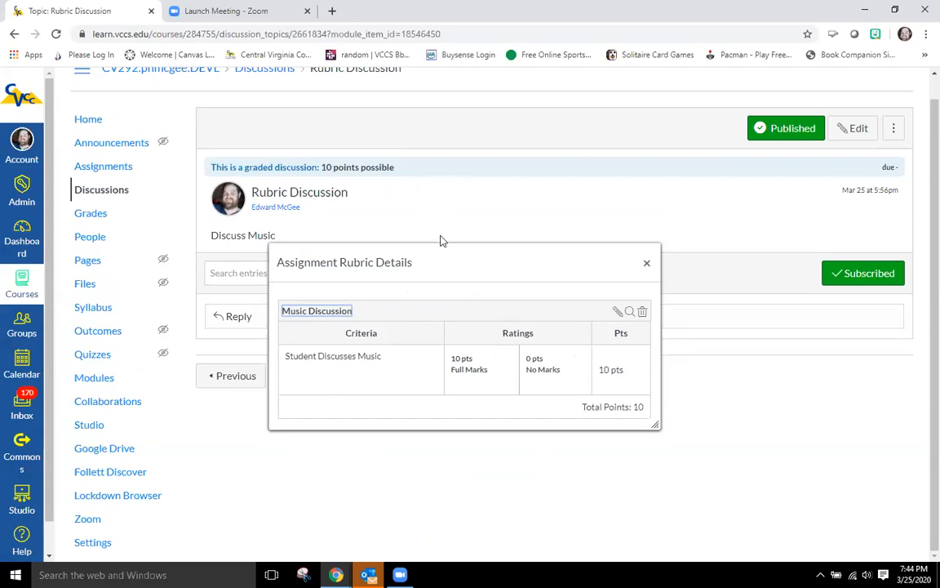
left_click(646, 262)
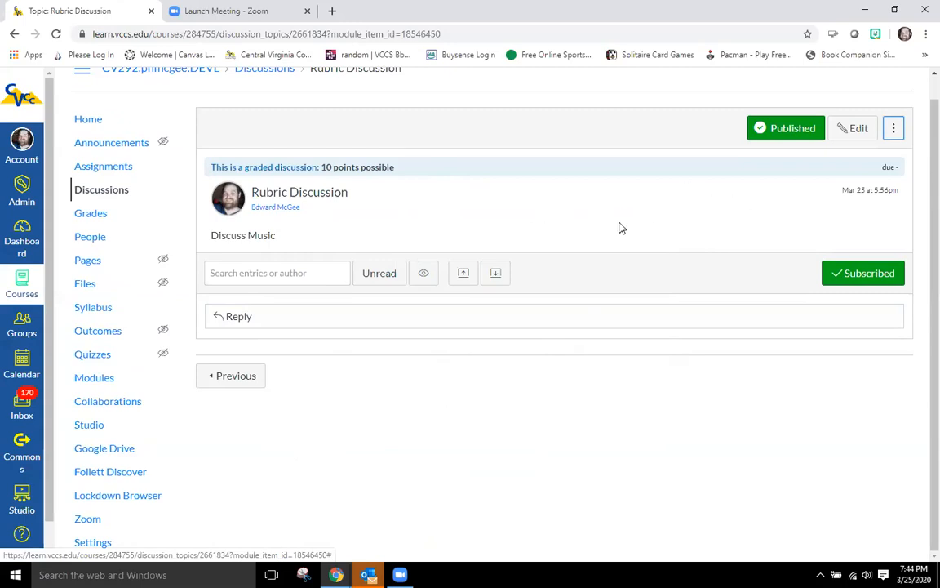
Step: Reopen the discussion's rubric details to check the attached rubric, then close them
left_click(896, 130)
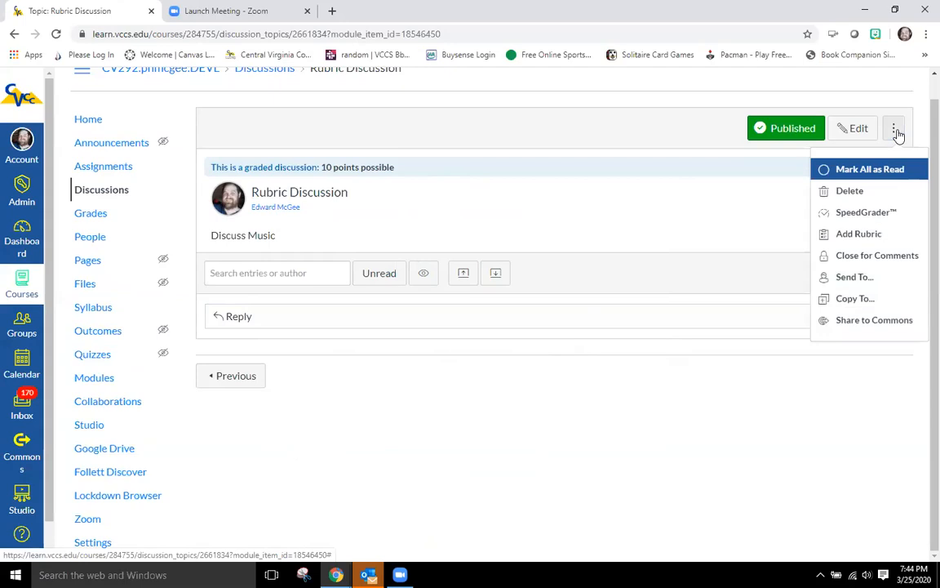
left_click(848, 237)
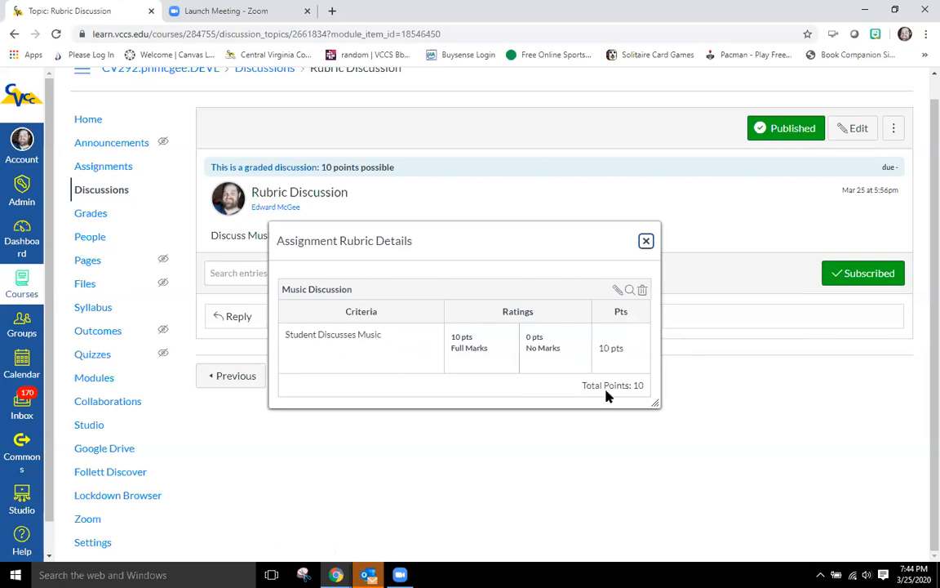
left_click(646, 242)
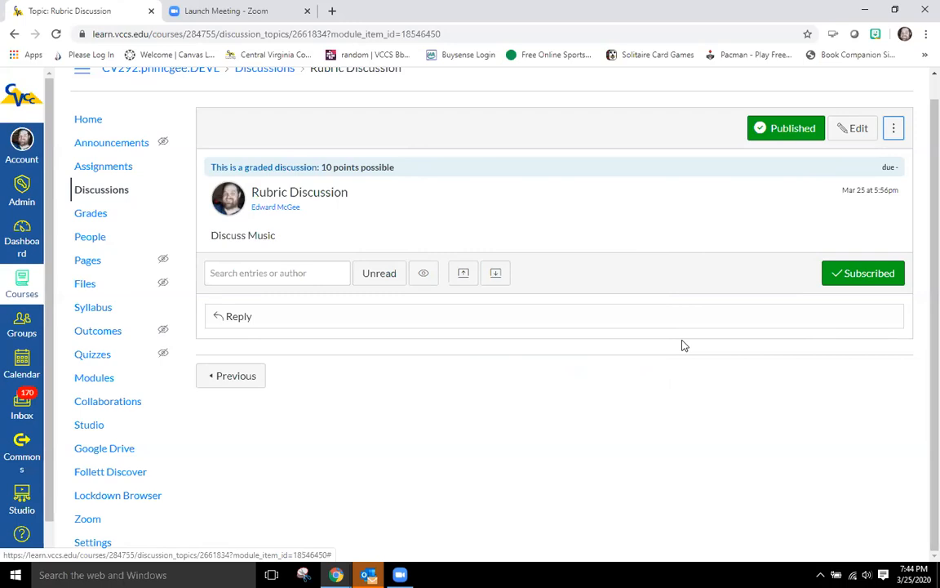
Step: Grade the discussion in SpeedGrader by assessing the student with Full Marks on the Music Discussion rubric and saving
left_click(892, 129)
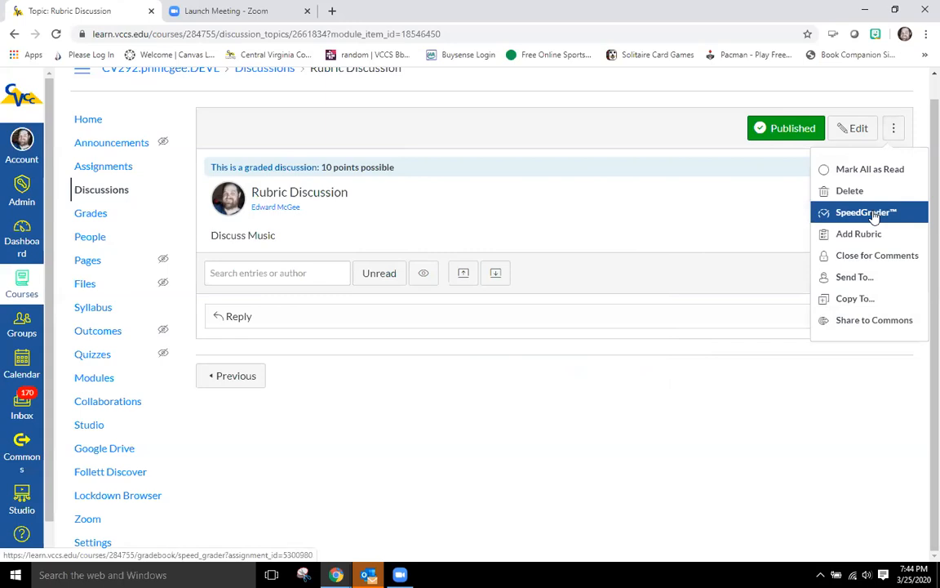
left_click(873, 214)
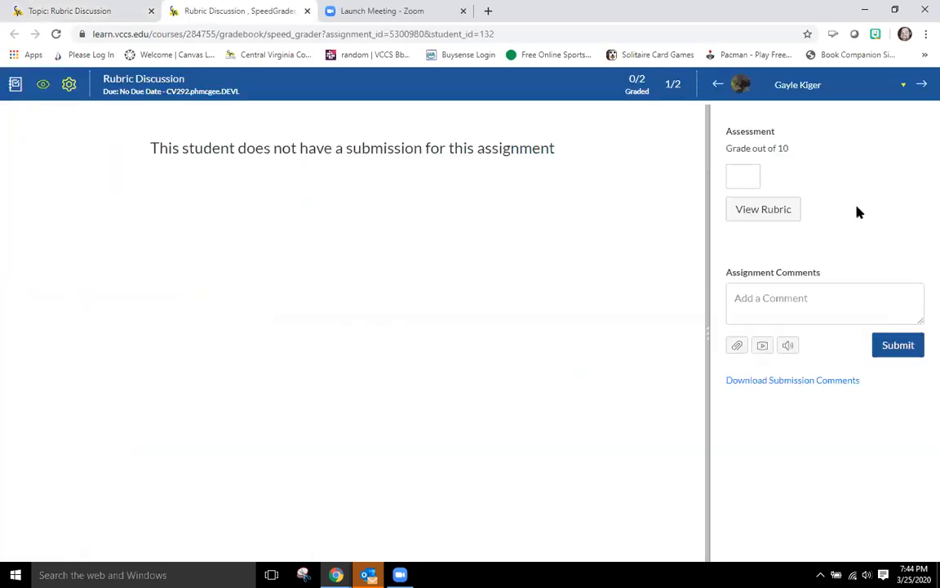
left_click(766, 212)
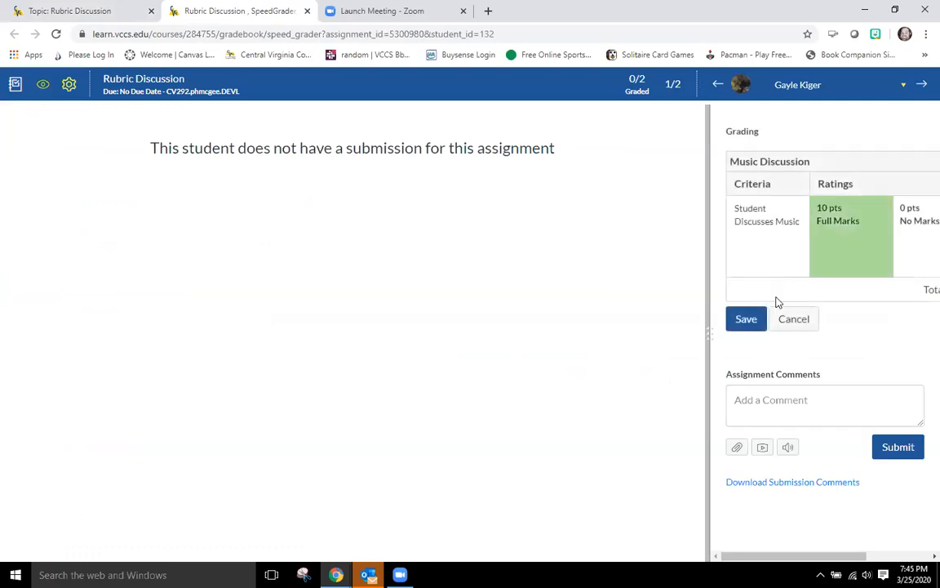
left_click_drag(710, 334, 502, 335)
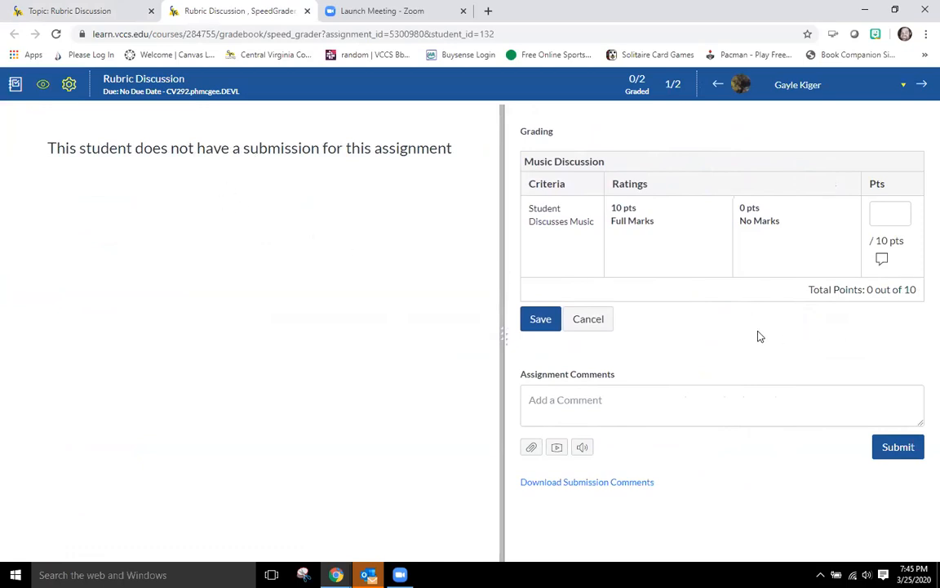
left_click(639, 238)
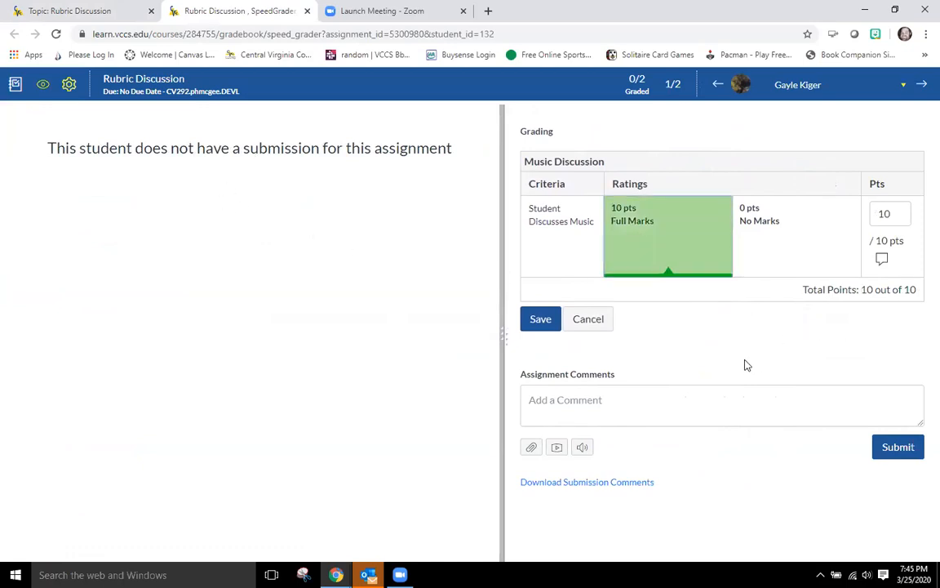
left_click(543, 320)
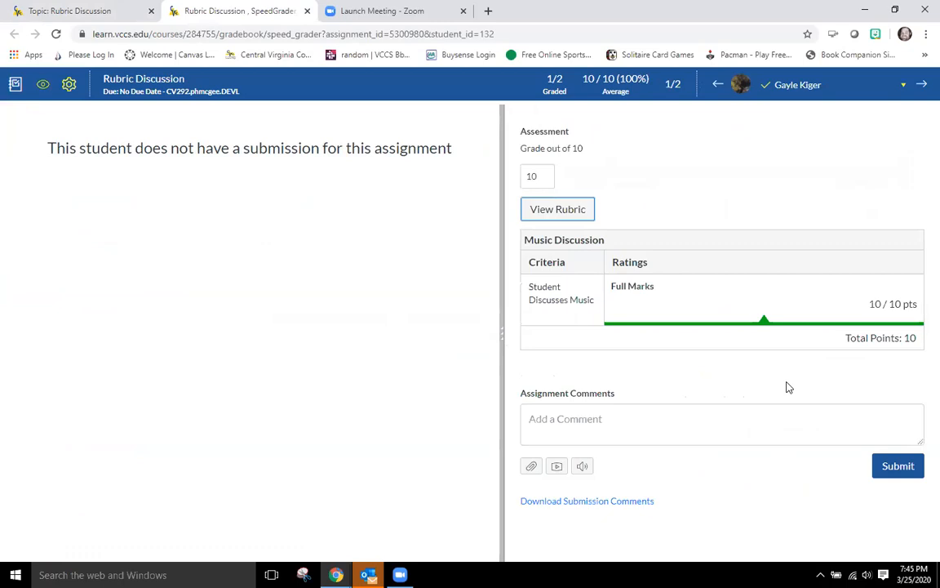
left_click(901, 471)
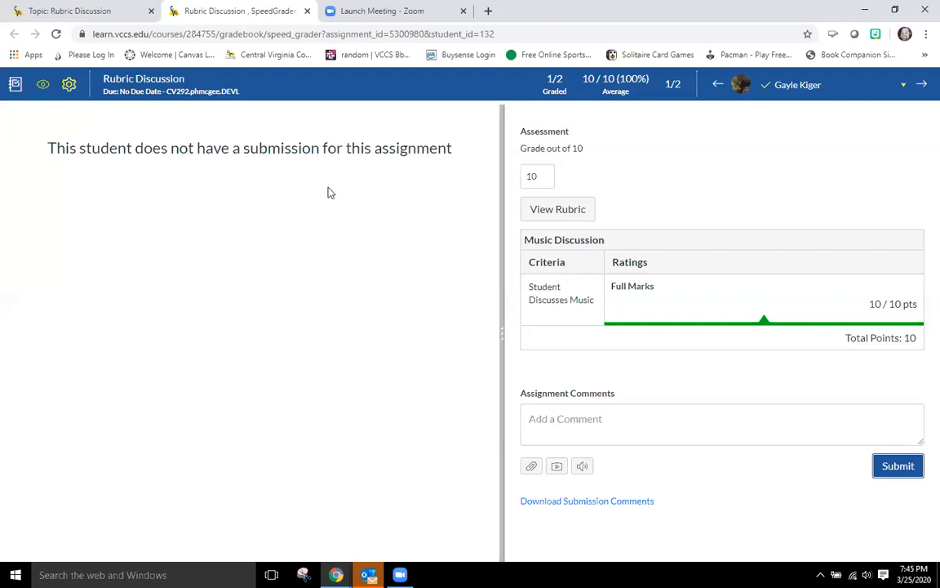
left_click(307, 11)
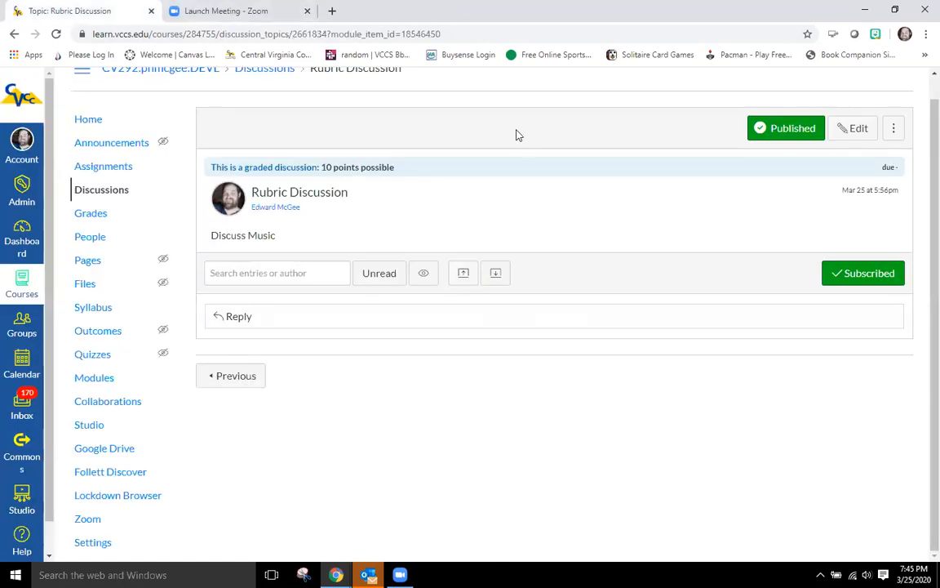
scroll(500, 128, "up", 1)
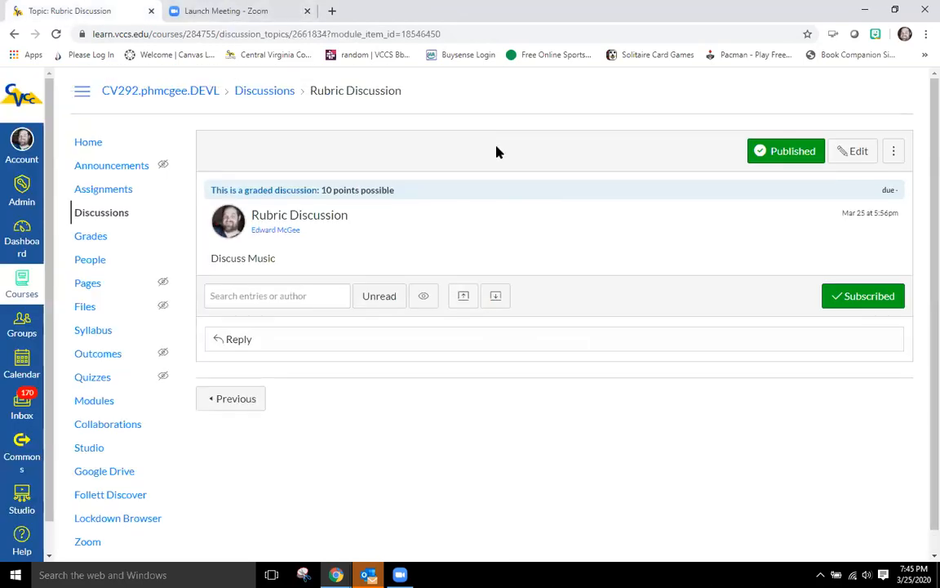